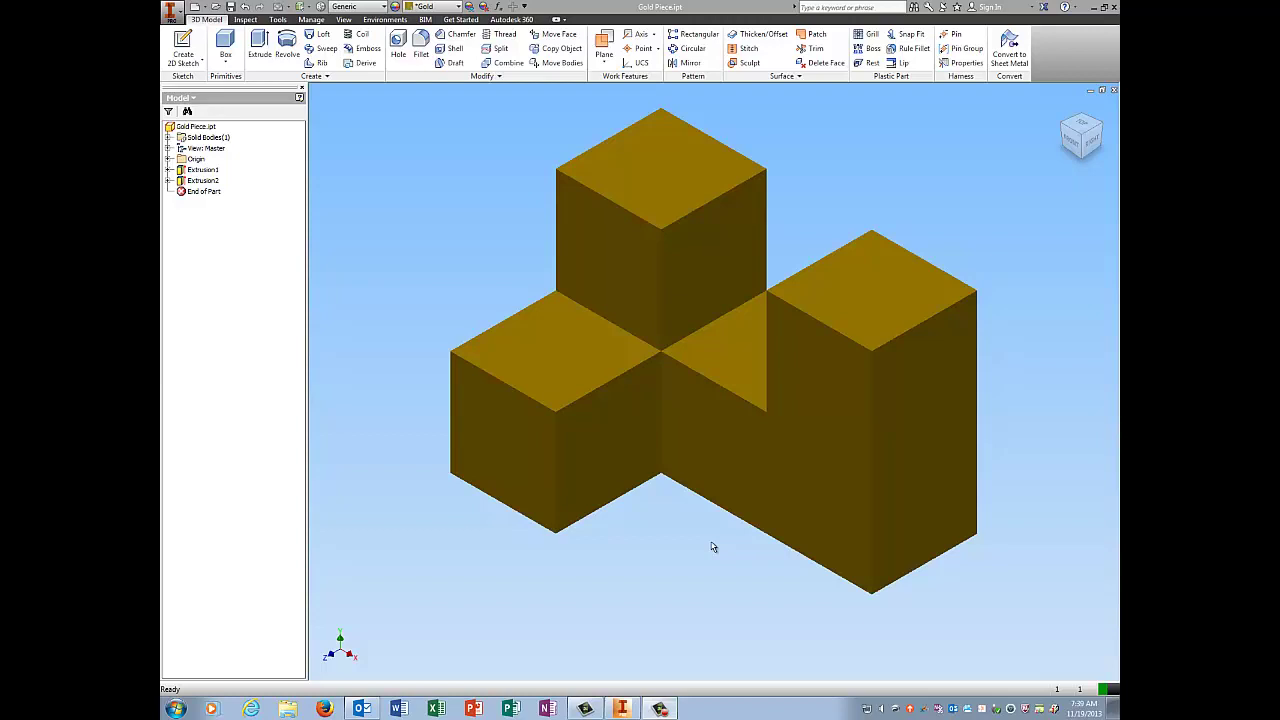
- Create a new drawing from the PLTW A.idw template
{"action": "left_click", "coordinate": [170, 10]}
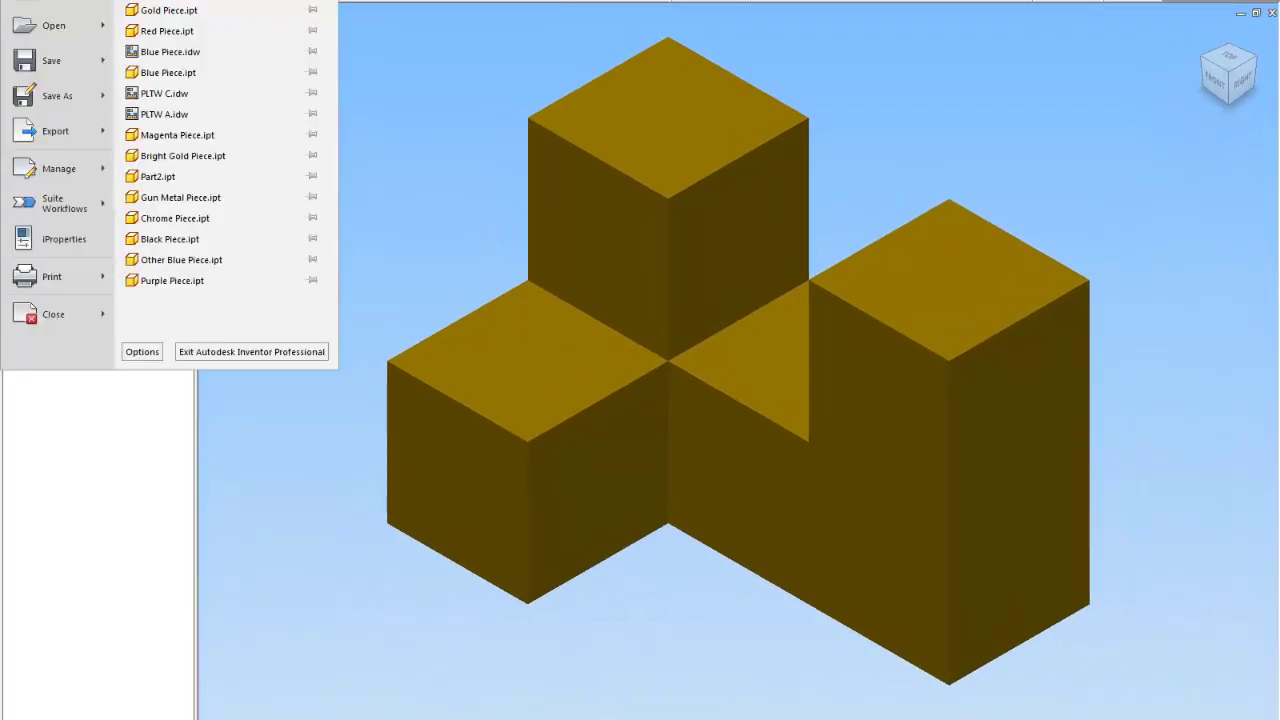
{"action": "left_click", "coordinate": [36, 6]}
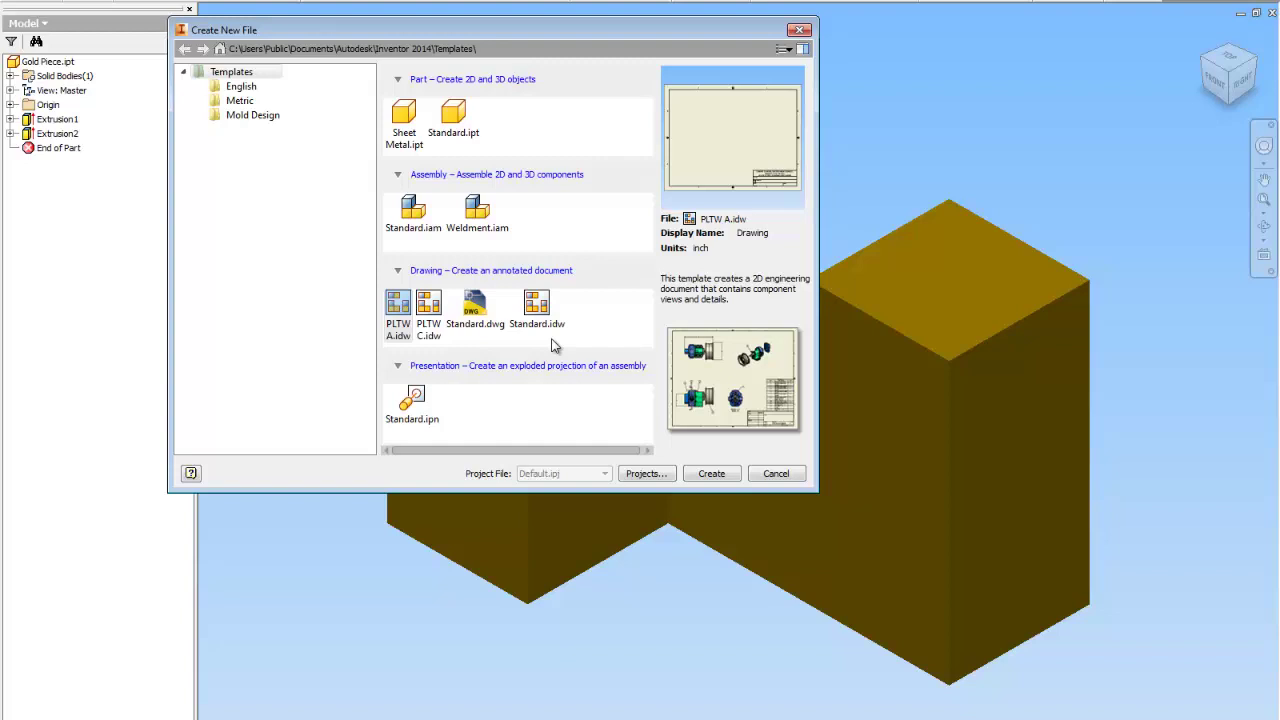
{"action": "left_click", "coordinate": [399, 312]}
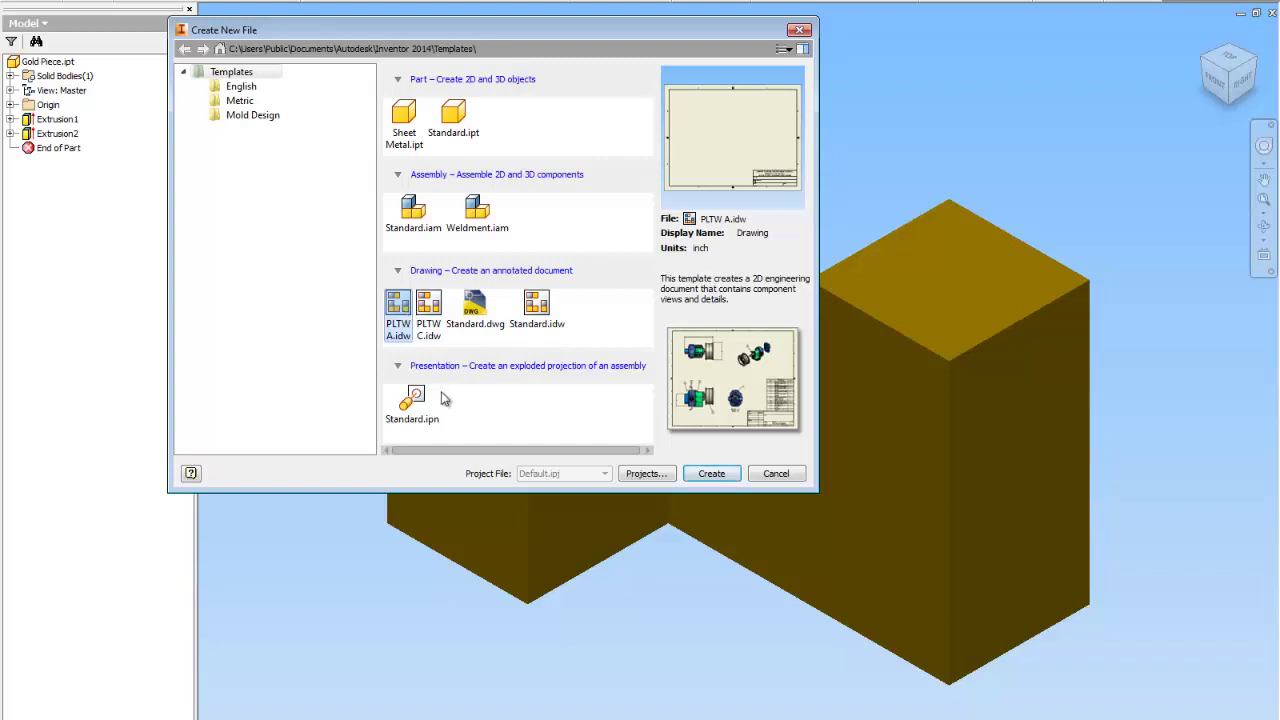
{"action": "left_click", "coordinate": [700, 475]}
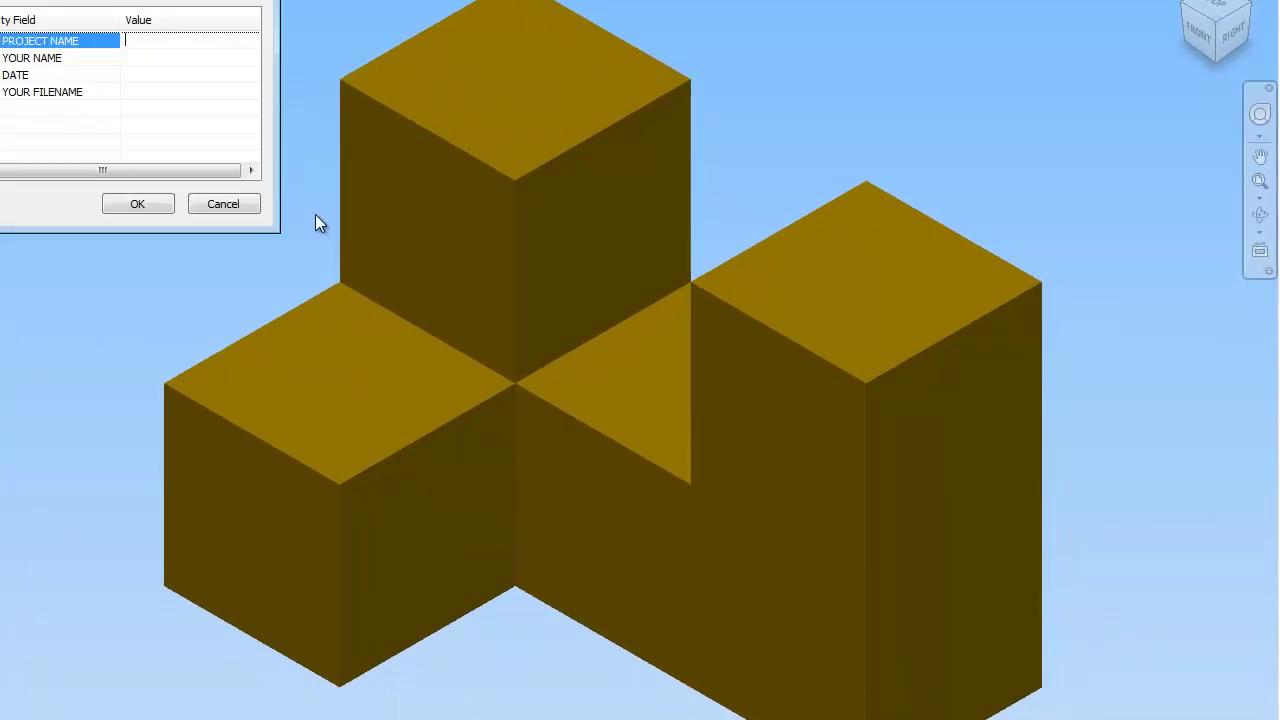
- Fill in the title block with project Puzzle Cube, the author's full name, date 19 NOV 13 and filename Gold Piece, accepting the library styles
{"action": "type", "text": "Puzzle Cube"}
{"action": "left_click", "coordinate": [182, 55]}
{"action": "type", "text": "Kristin"}
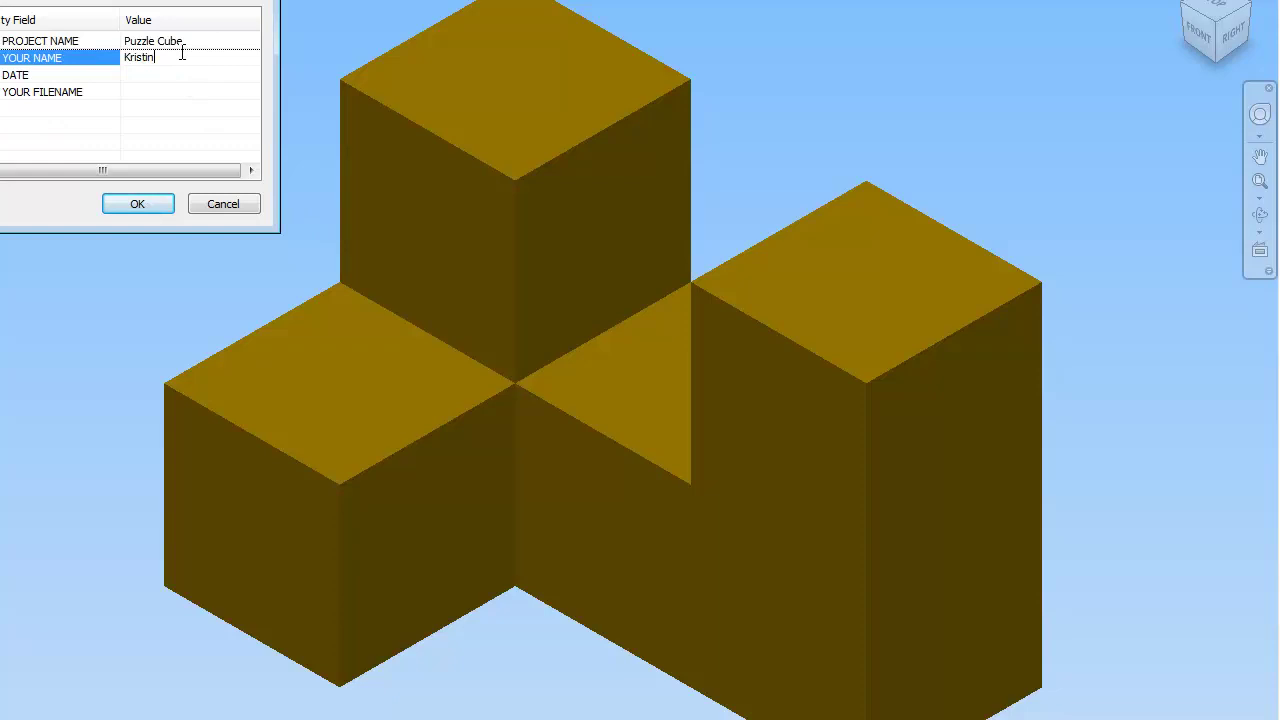
{"action": "type", "text": " Rausch"}
{"action": "left_click", "coordinate": [173, 74]}
{"action": "type", "text": "19"}
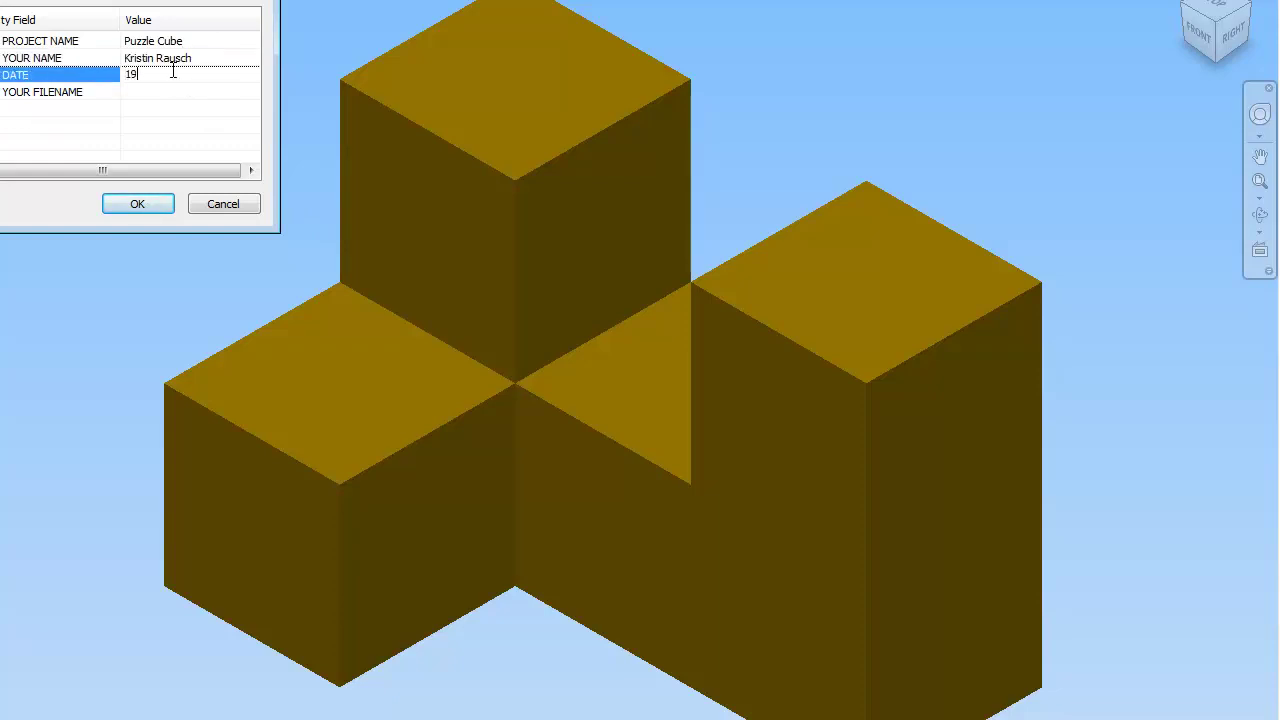
{"action": "type", "text": " NOV 13"}
{"action": "left_click", "coordinate": [155, 91]}
{"action": "type", "text": "Gold Piece"}
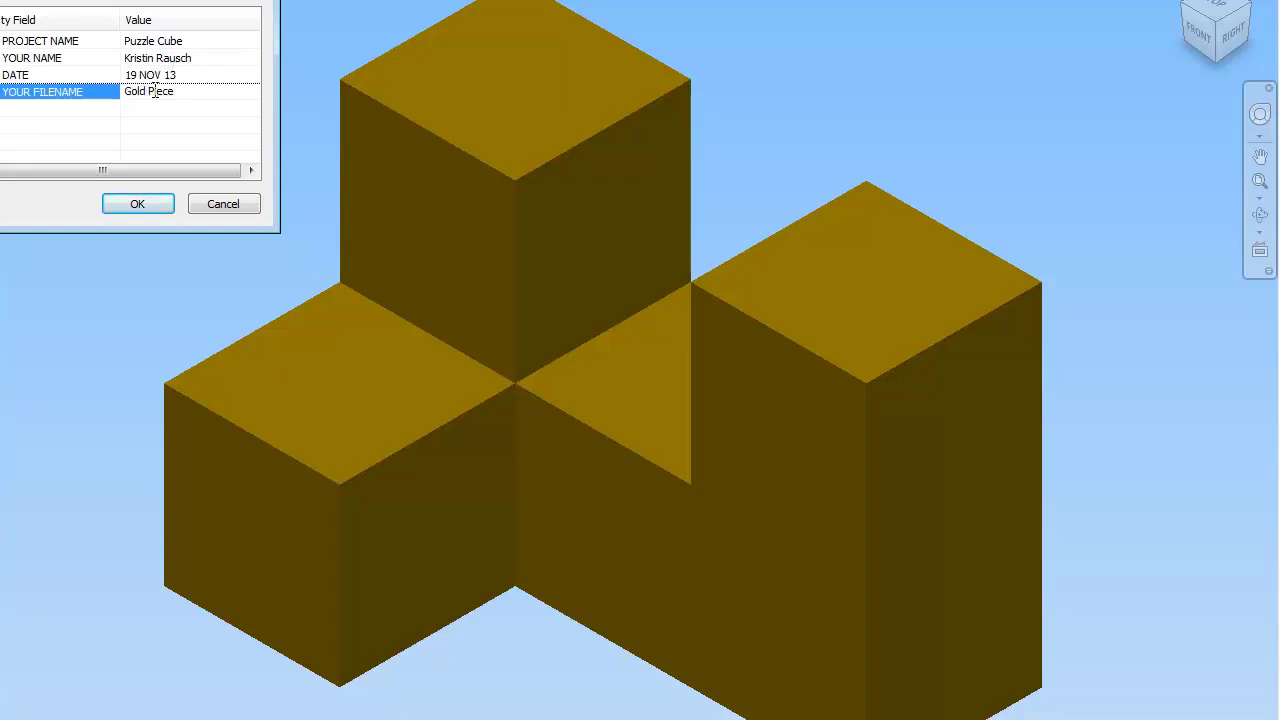
{"action": "left_click", "coordinate": [164, 207]}
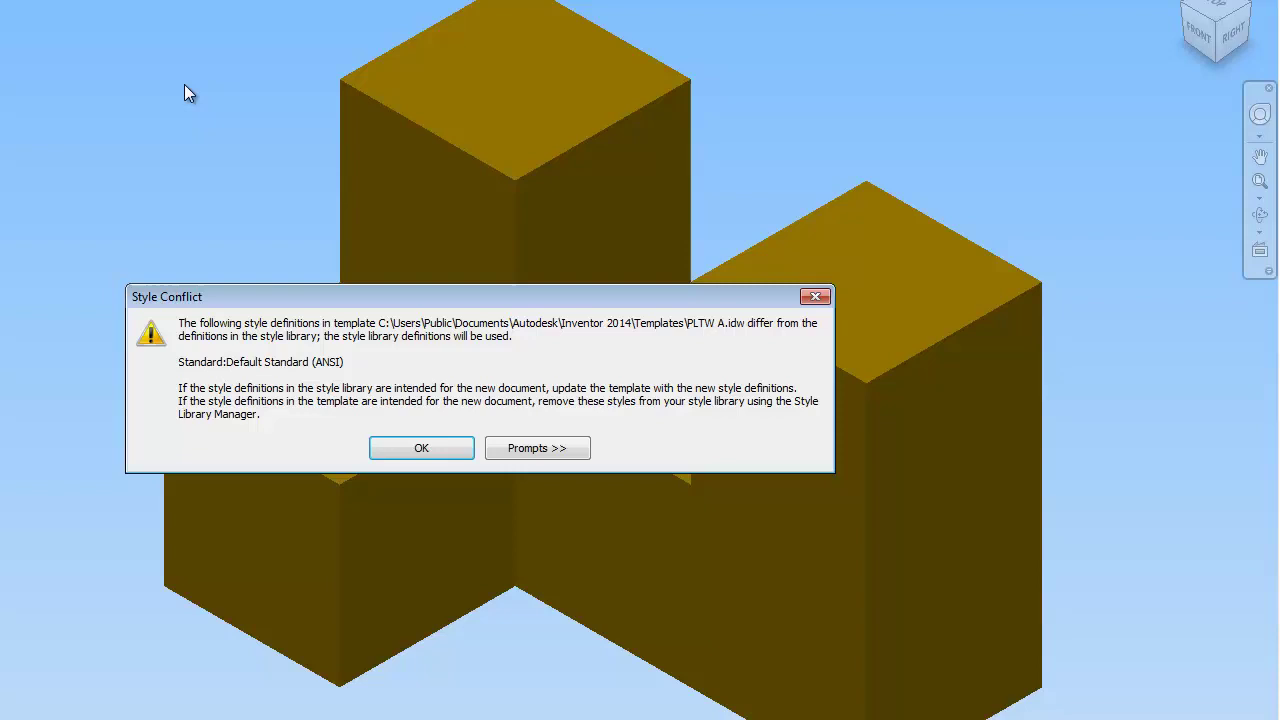
{"action": "left_click", "coordinate": [418, 448]}
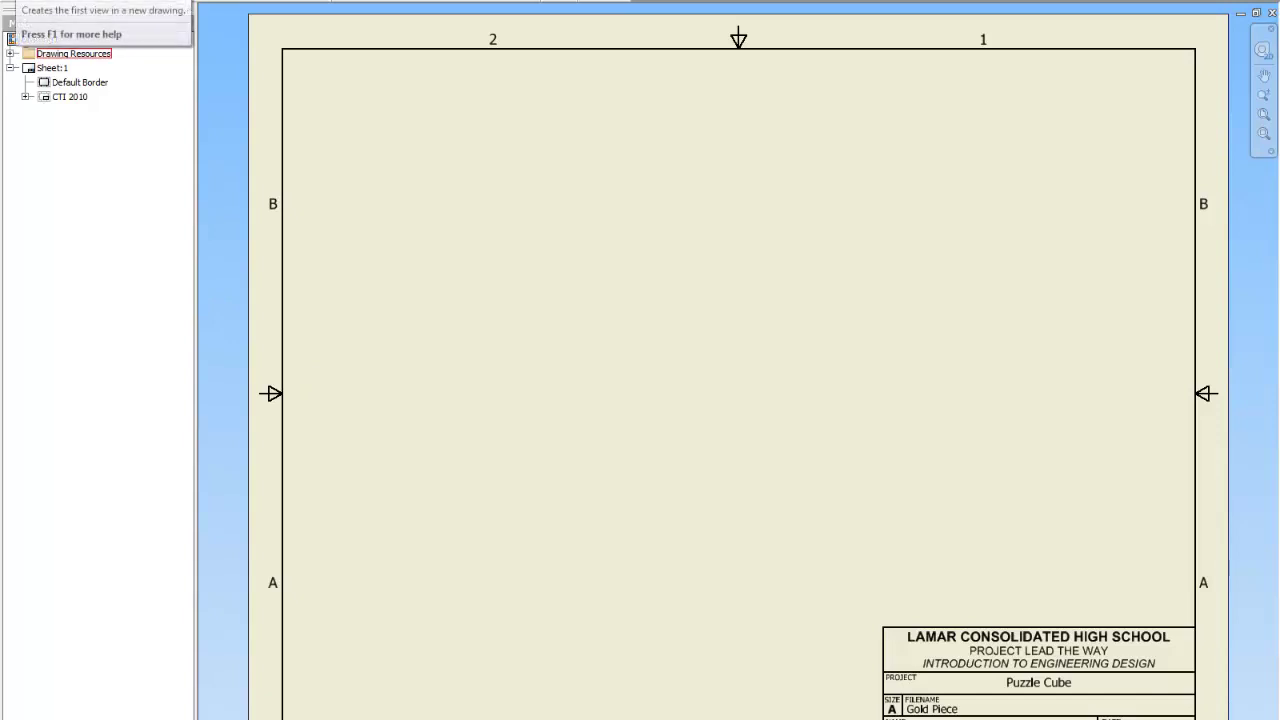
- Place a 1:1 front base view of Gold Piece.ipt with projected top, right-side and isometric views
{"action": "left_click", "coordinate": [25, 2]}
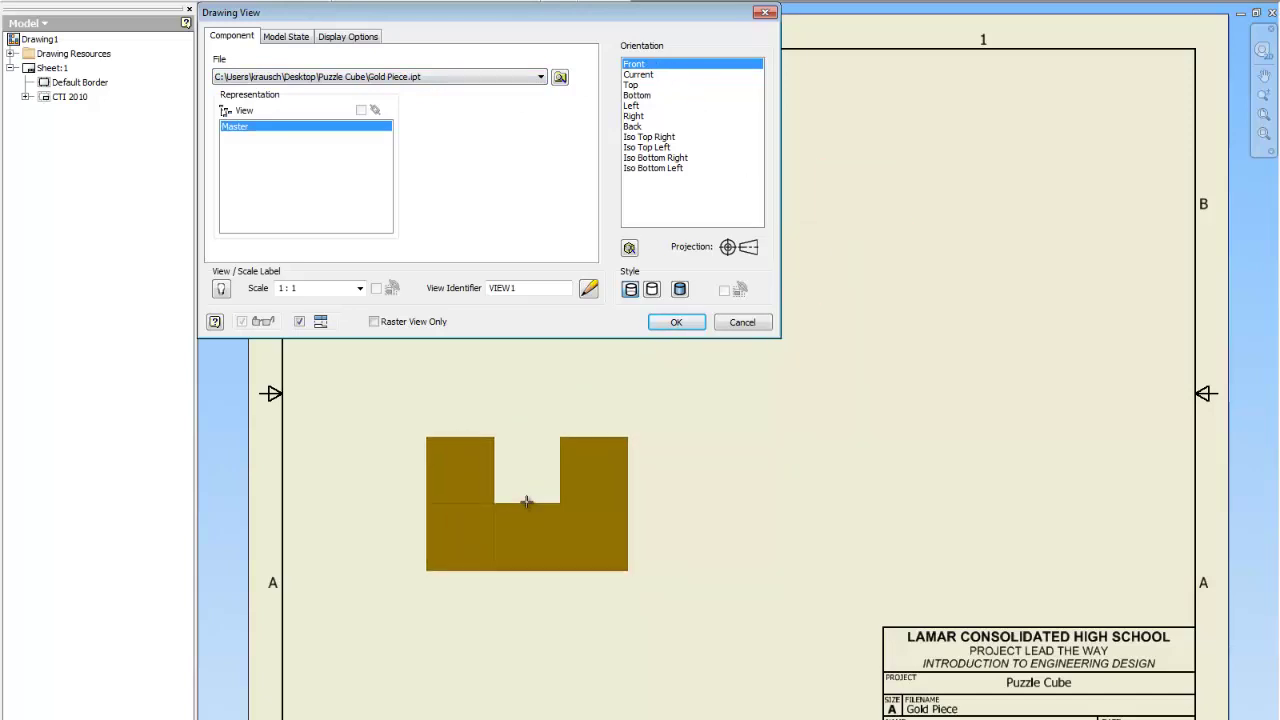
{"action": "left_click", "coordinate": [528, 501]}
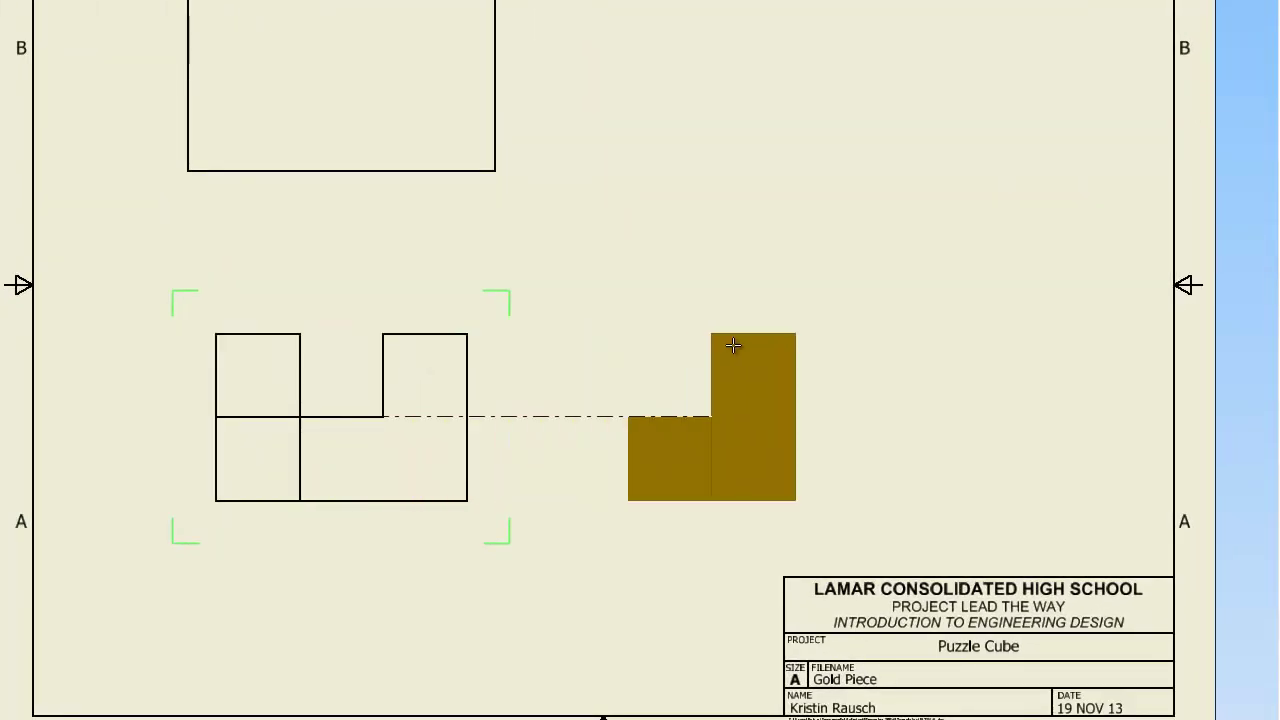
{"action": "left_click", "coordinate": [764, 342]}
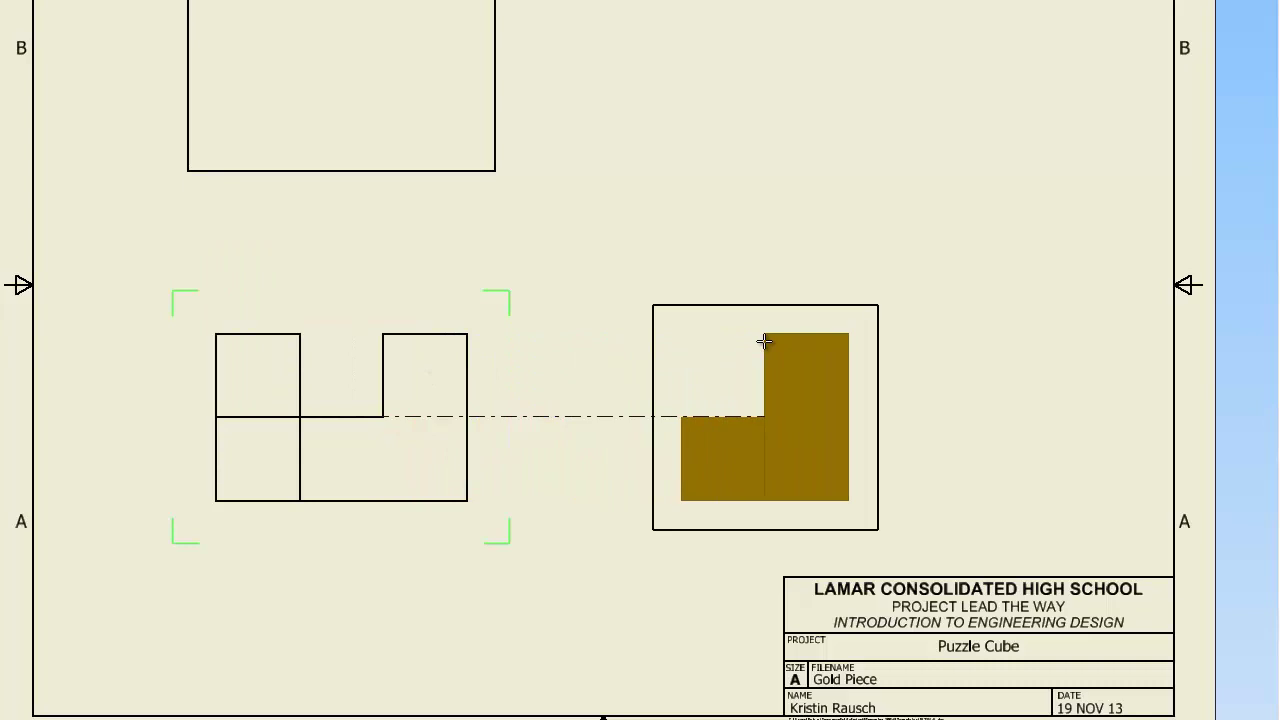
{"action": "left_click", "coordinate": [835, 65]}
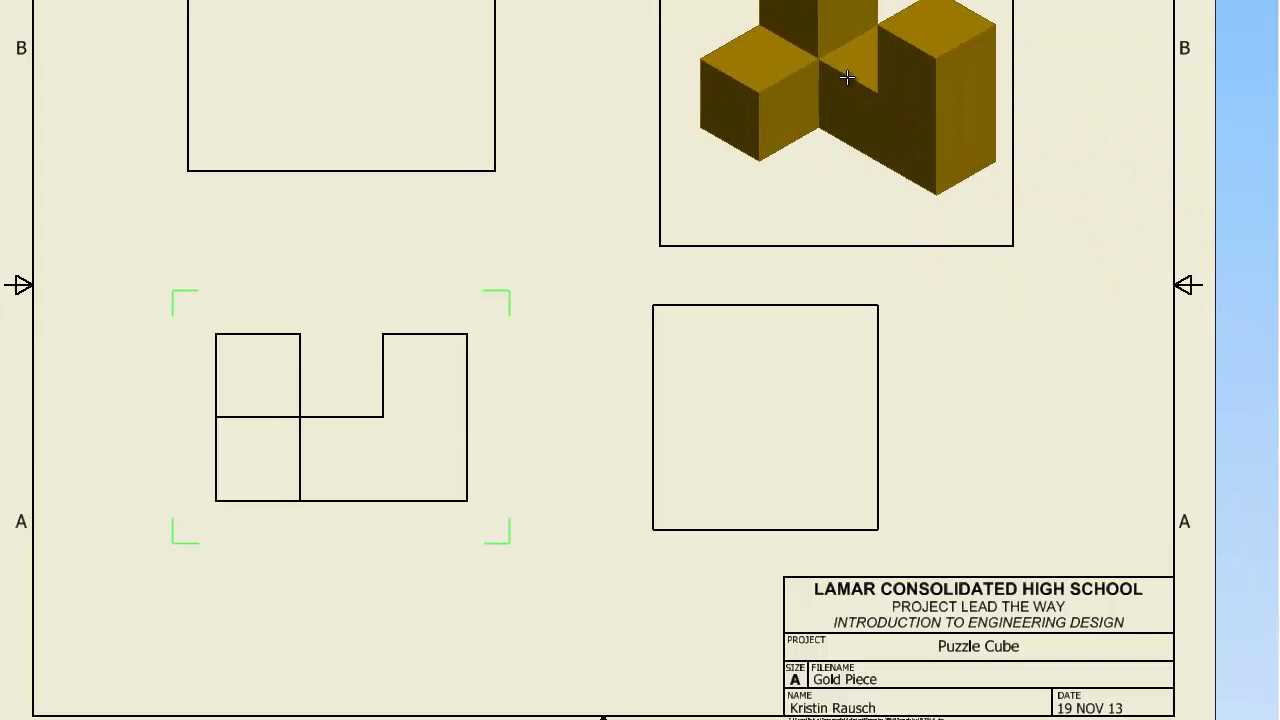
{"action": "right_click", "coordinate": [848, 76]}
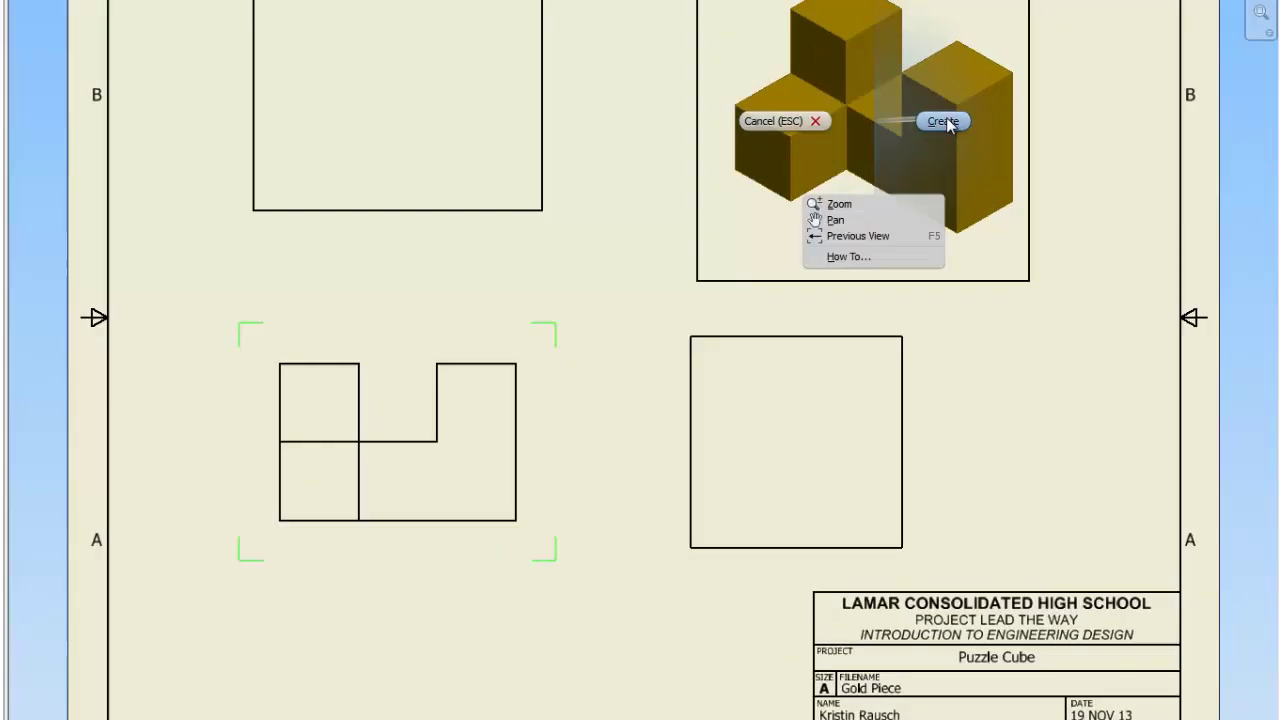
{"action": "left_click", "coordinate": [920, 74]}
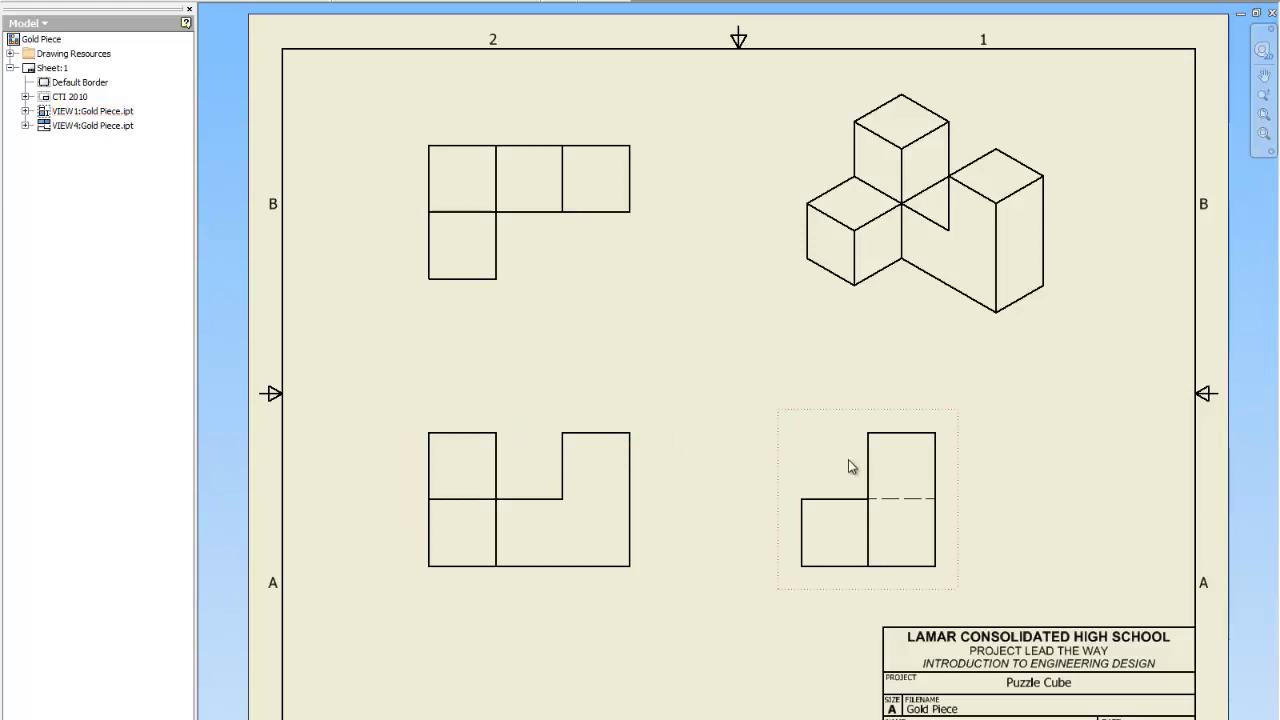
- Reposition the orthographic and isometric views to space them evenly within the sheet border
{"action": "mouse_move", "coordinate": [817, 425]}
{"action": "left_mouse_down"}
{"action": "mouse_move", "coordinate": [823, 412]}
{"action": "mouse_move", "coordinate": [989, 434]}
{"action": "mouse_move", "coordinate": [806, 443]}
{"action": "mouse_move", "coordinate": [830, 443]}
{"action": "left_mouse_up"}
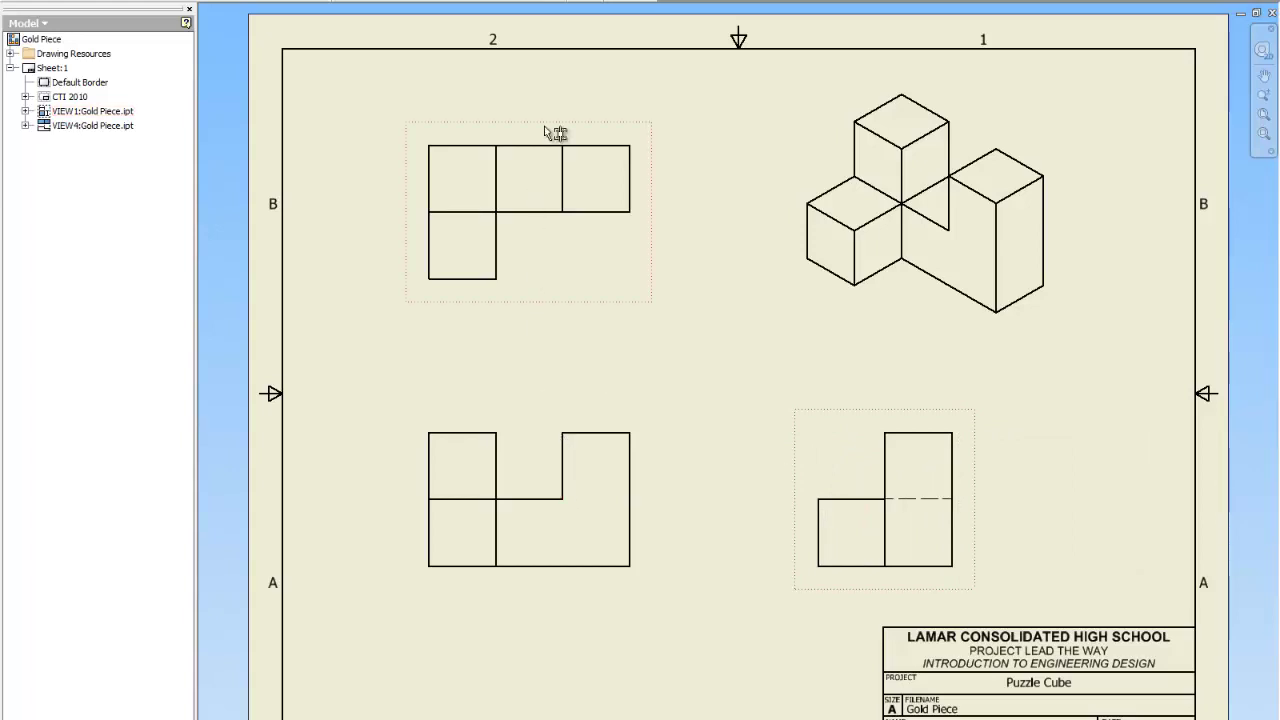
{"action": "left_click_drag", "start_coordinate": [549, 132], "coordinate": [588, 135]}
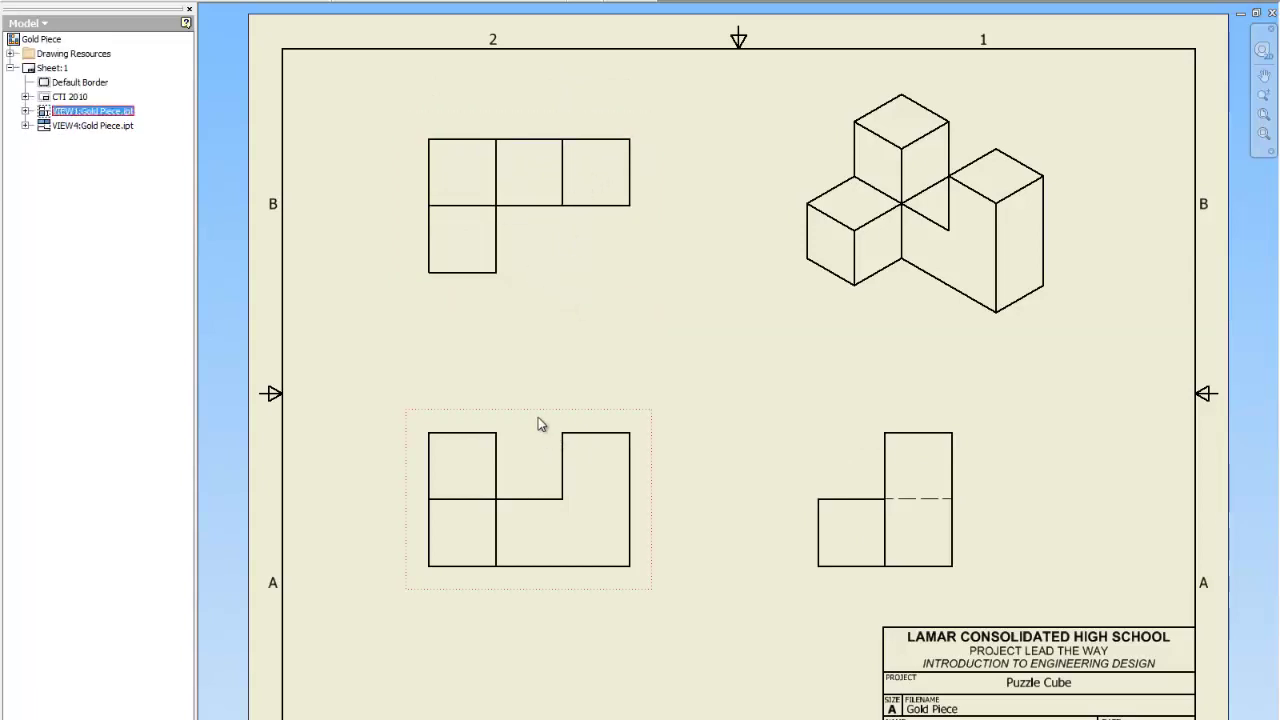
{"action": "mouse_move", "coordinate": [526, 414]}
{"action": "left_mouse_down"}
{"action": "mouse_move", "coordinate": [531, 351]}
{"action": "mouse_move", "coordinate": [531, 417]}
{"action": "mouse_move", "coordinate": [560, 434]}
{"action": "mouse_move", "coordinate": [589, 419]}
{"action": "mouse_move", "coordinate": [535, 423]}
{"action": "left_mouse_up"}
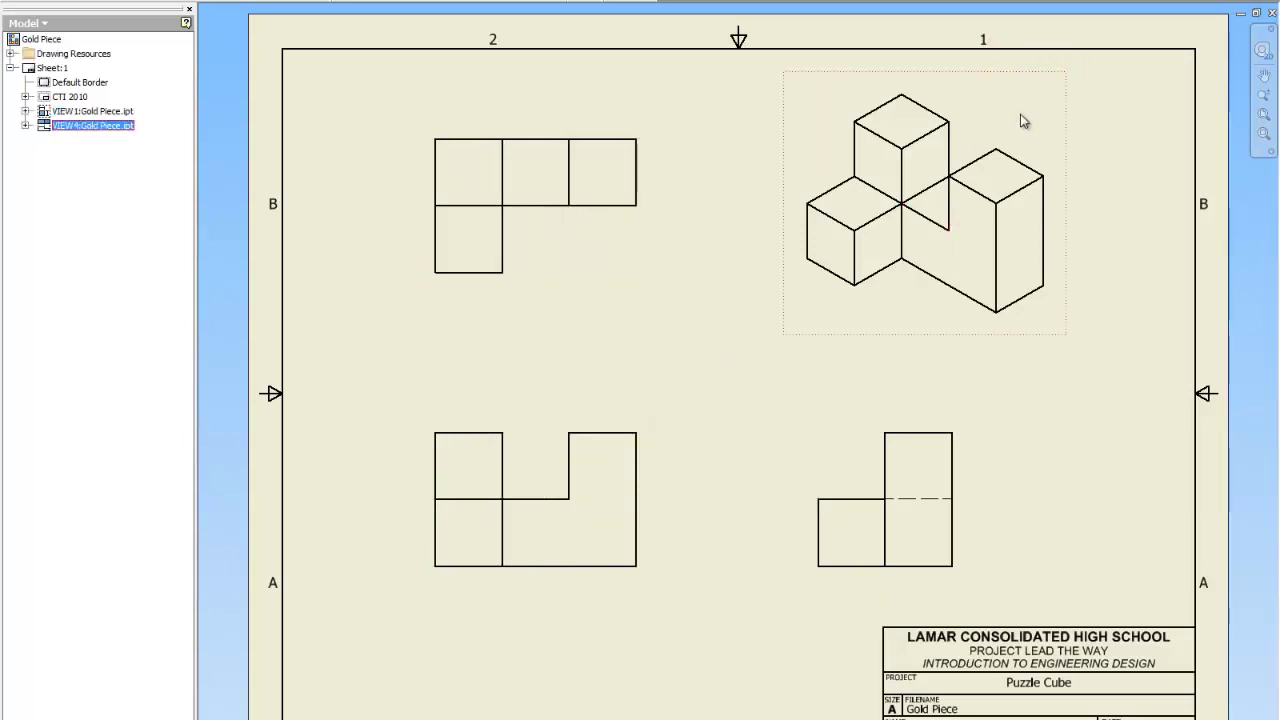
{"action": "left_click_drag", "start_coordinate": [984, 90], "coordinate": [1063, 21]}
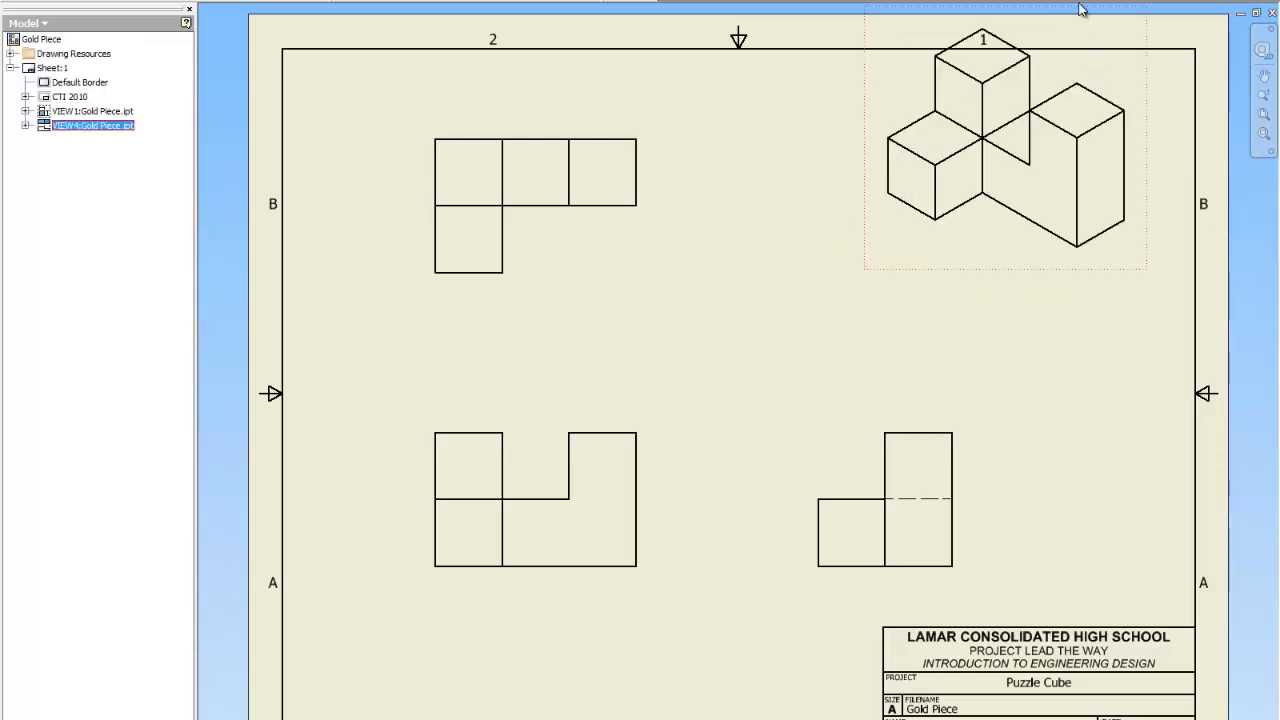
{"action": "left_click_drag", "start_coordinate": [1077, 20], "coordinate": [1102, 77]}
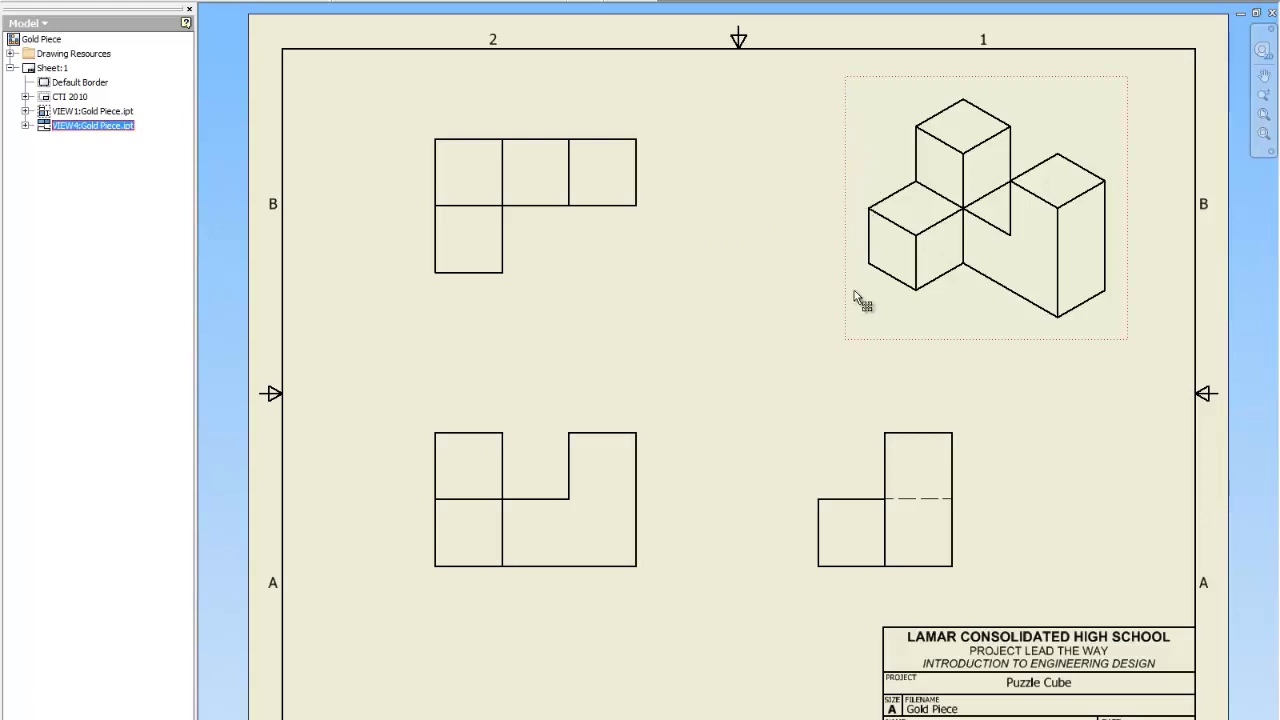
- Set the isometric view's style to shaded
{"action": "double_click", "coordinate": [897, 177]}
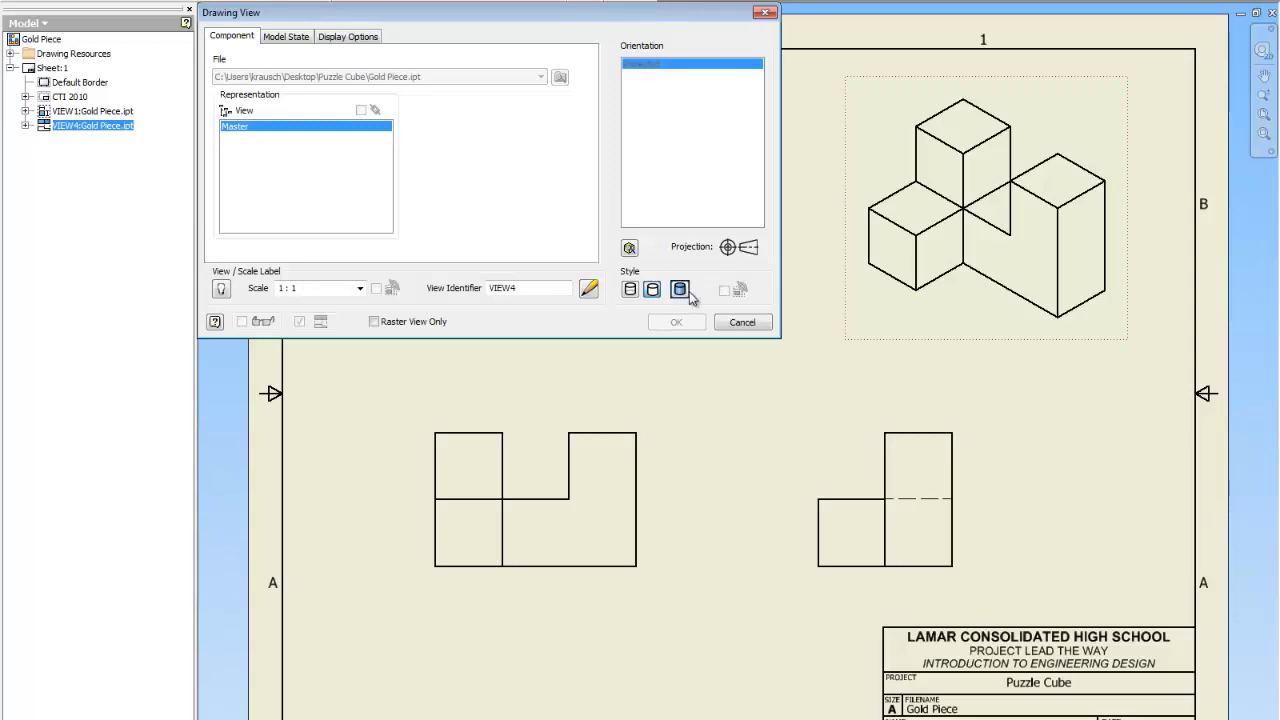
{"action": "left_click", "coordinate": [680, 289]}
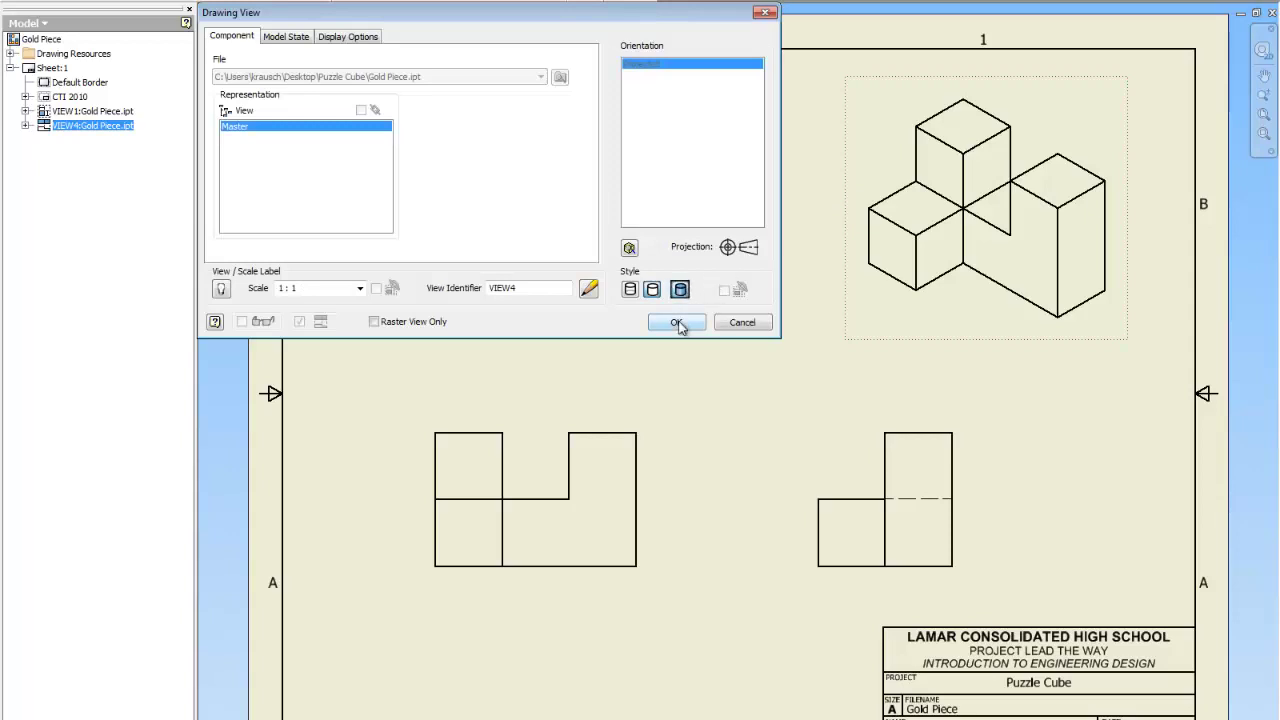
{"action": "left_click", "coordinate": [677, 322]}
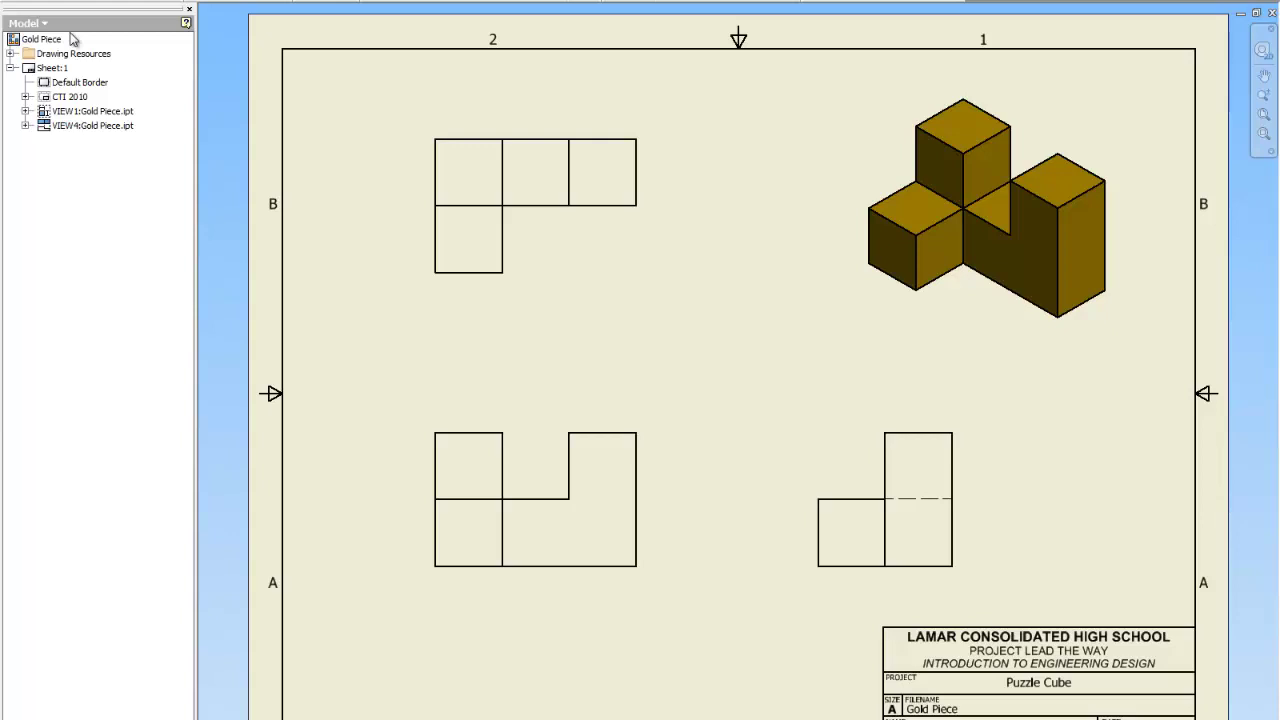
- Dimension the overall width of the front view, placing the dimension below it
{"action": "left_click", "coordinate": [435, 566]}
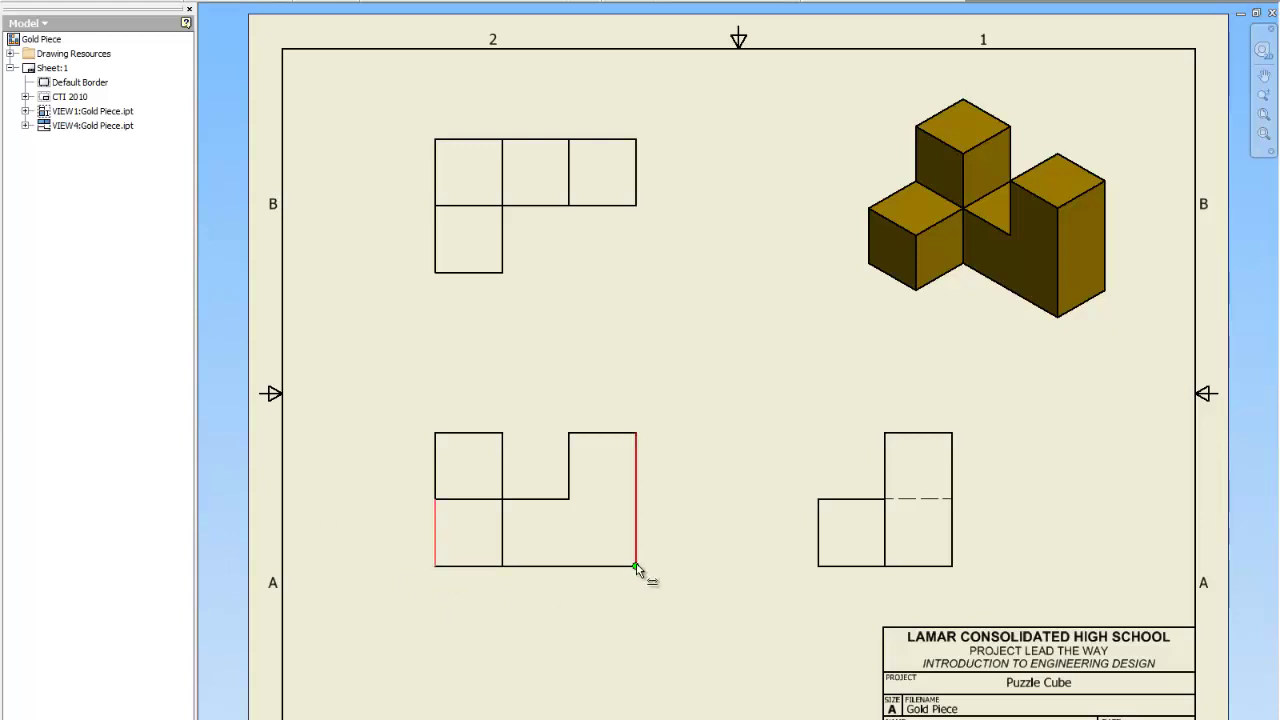
{"action": "left_click", "coordinate": [636, 566]}
{"action": "left_click", "coordinate": [615, 642]}
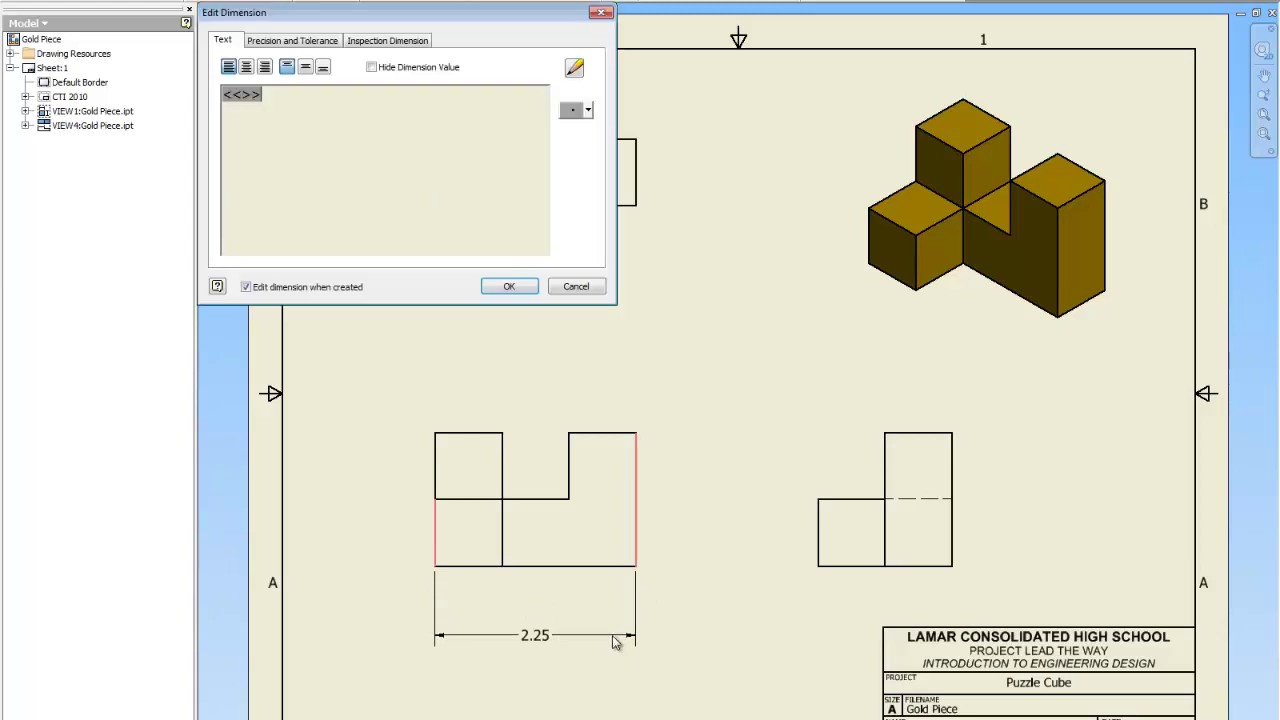
{"action": "left_click", "coordinate": [509, 287]}
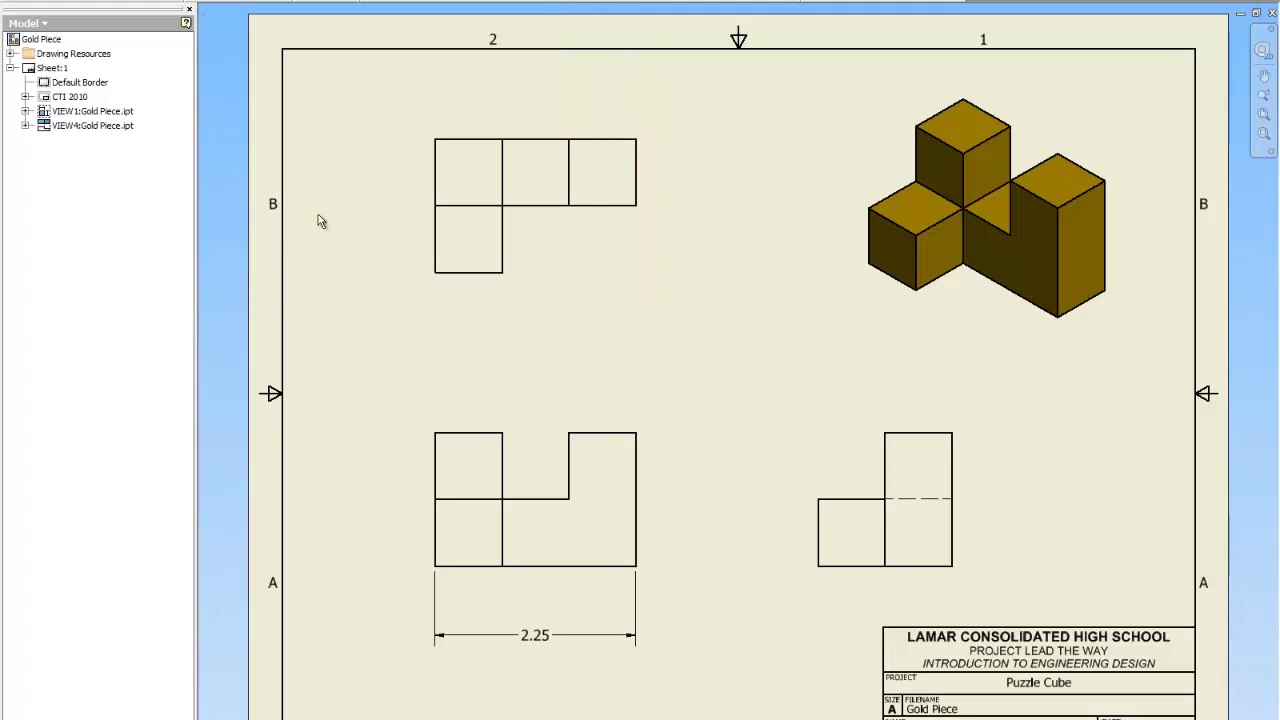
- Dimension the overall depth of the piece on the left of the top view
{"action": "left_click", "coordinate": [435, 139]}
{"action": "left_click", "coordinate": [435, 272]}
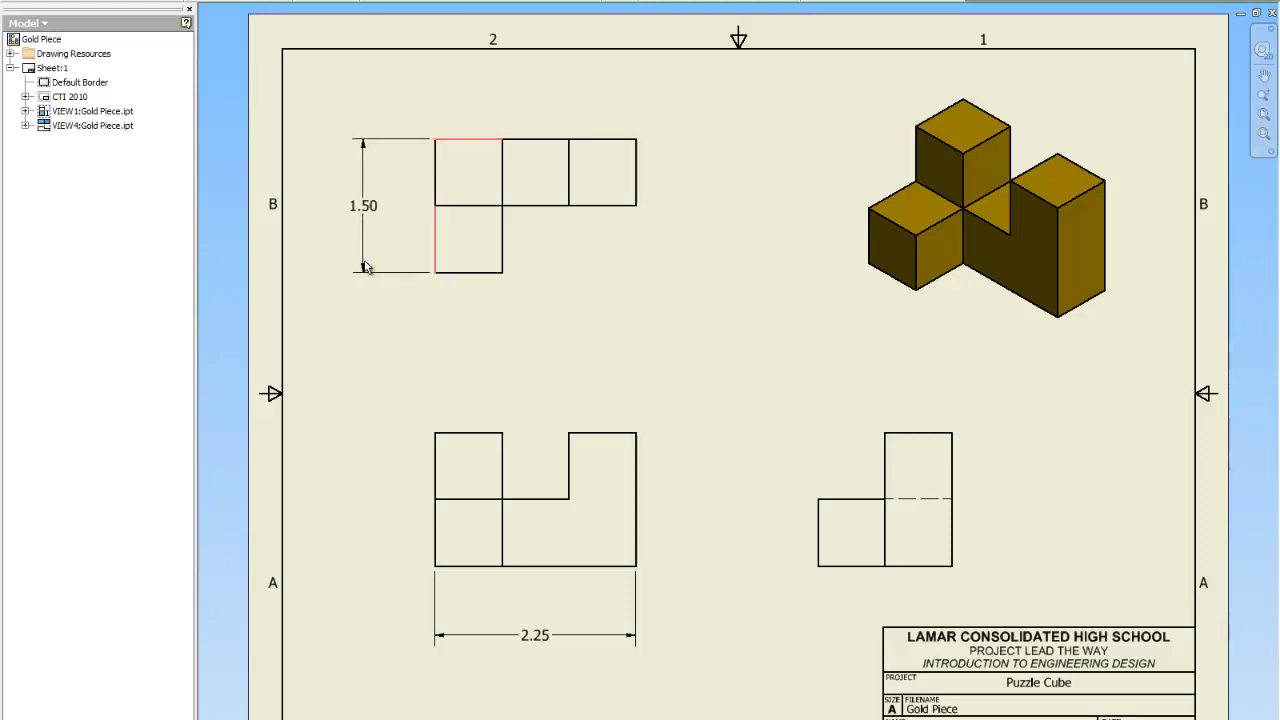
{"action": "left_click", "coordinate": [366, 266]}
{"action": "left_click", "coordinate": [509, 287]}
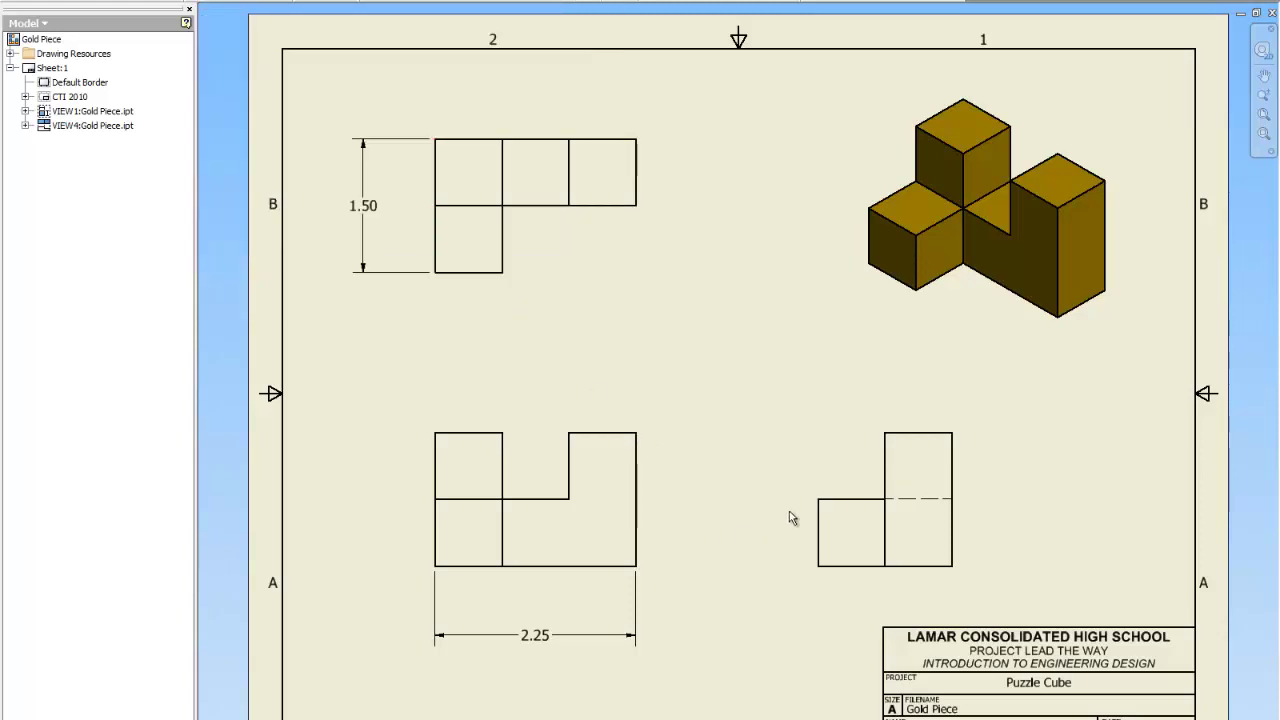
- Dimension the overall height of the piece on the right of the right-side view
{"action": "left_click", "coordinate": [954, 434]}
{"action": "left_click", "coordinate": [950, 566]}
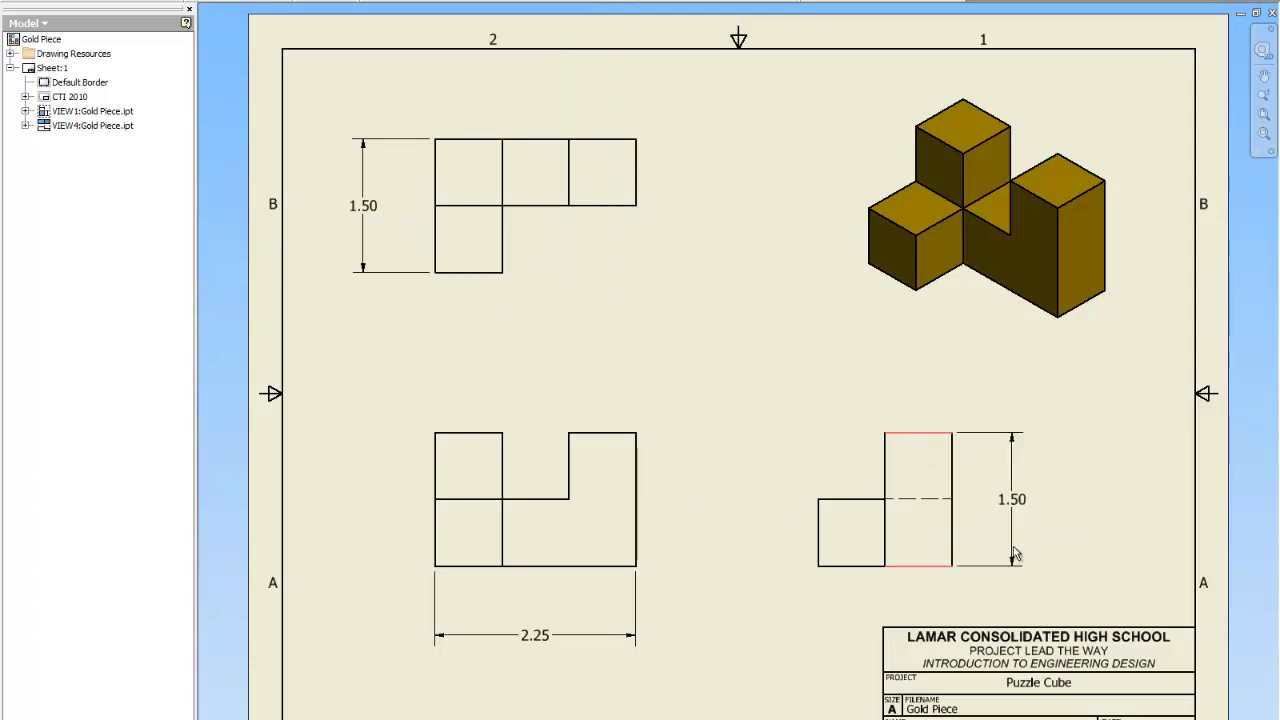
{"action": "left_click", "coordinate": [1013, 556]}
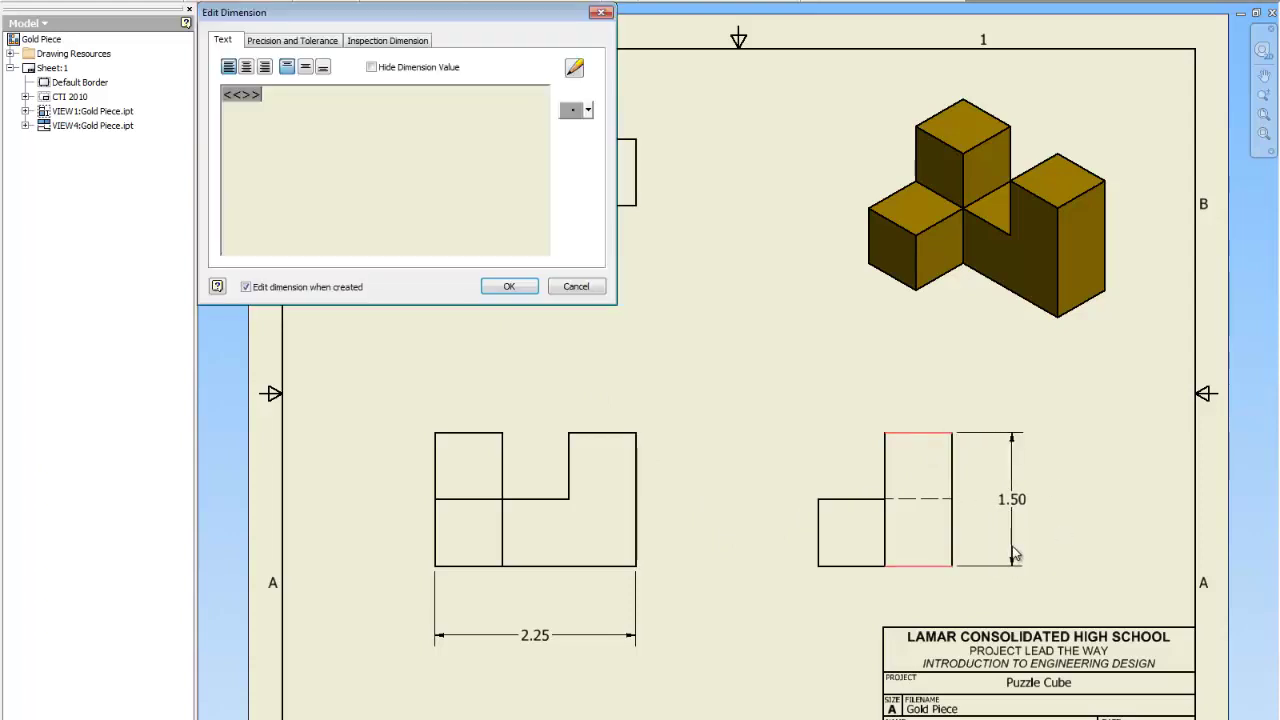
{"action": "left_click", "coordinate": [509, 287]}
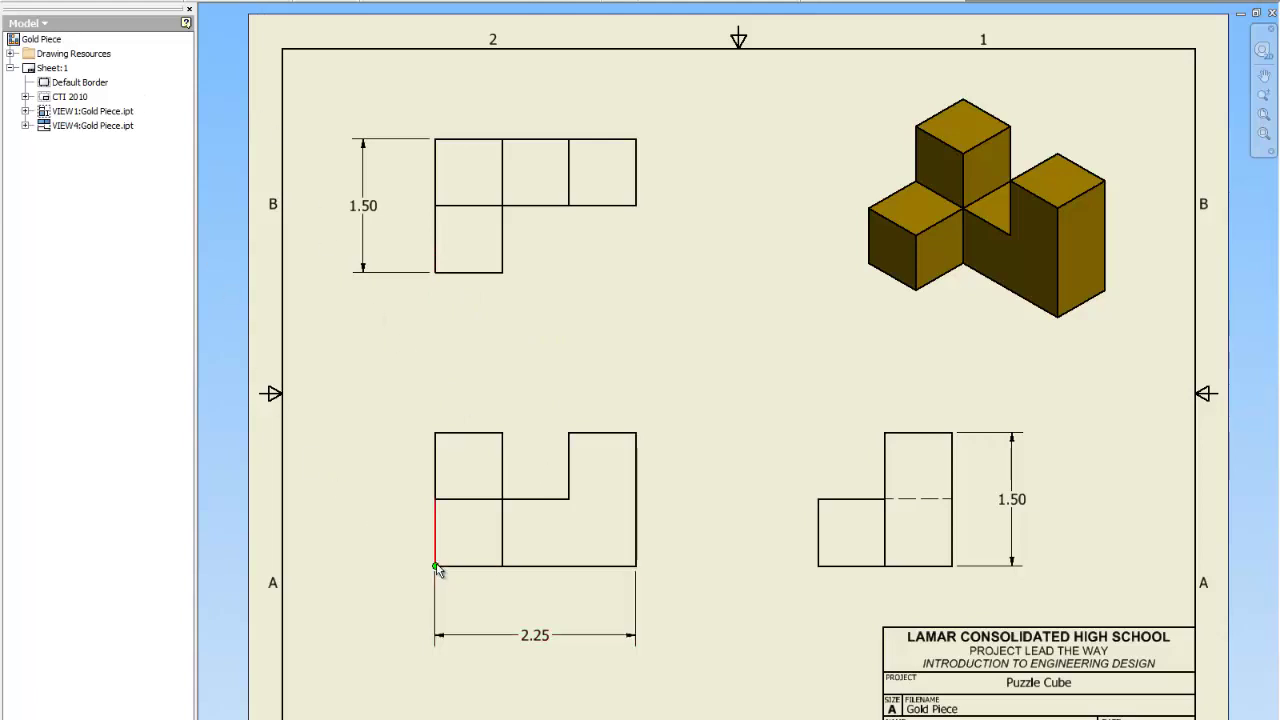
- Dimension the width of the front view's lower-left block, between the view and the overall width dimension
{"action": "left_click", "coordinate": [503, 568]}
{"action": "left_click", "coordinate": [491, 604]}
{"action": "left_click", "coordinate": [509, 287]}
- Dimension the height of the low block on the left of the right-side view
{"action": "left_click", "coordinate": [819, 568]}
{"action": "left_click", "coordinate": [783, 565]}
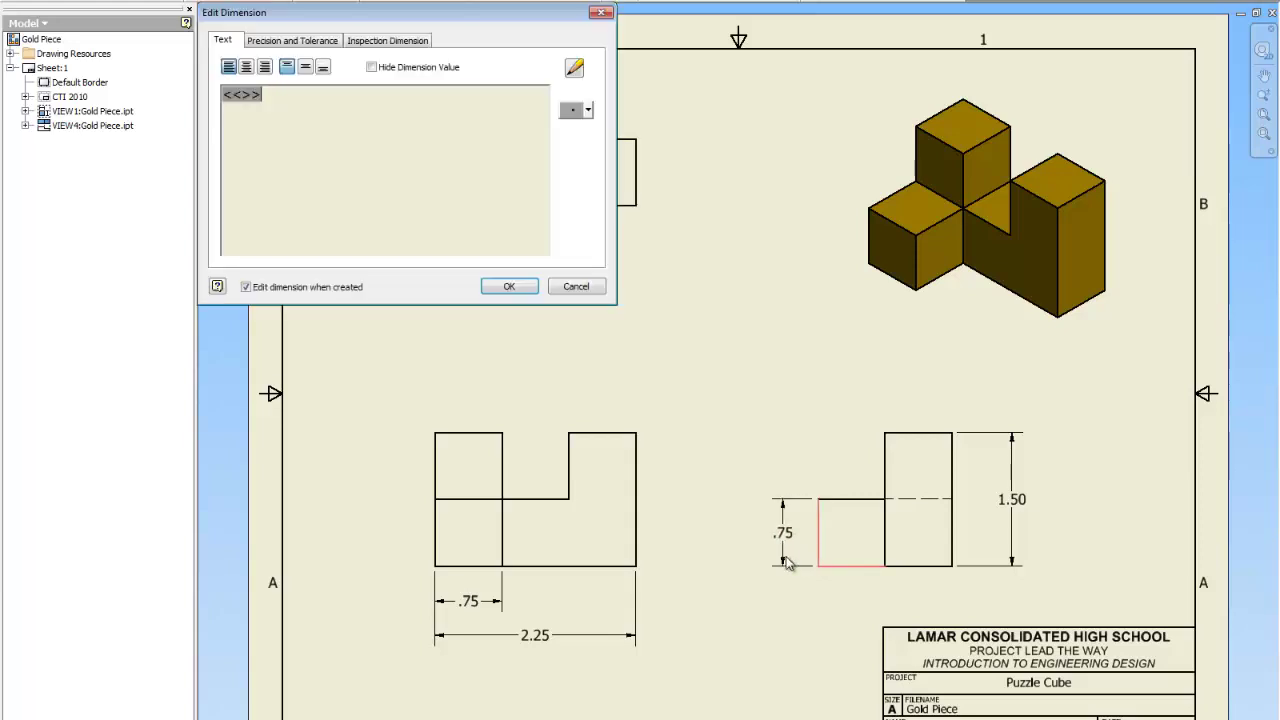
{"action": "left_click", "coordinate": [507, 287]}
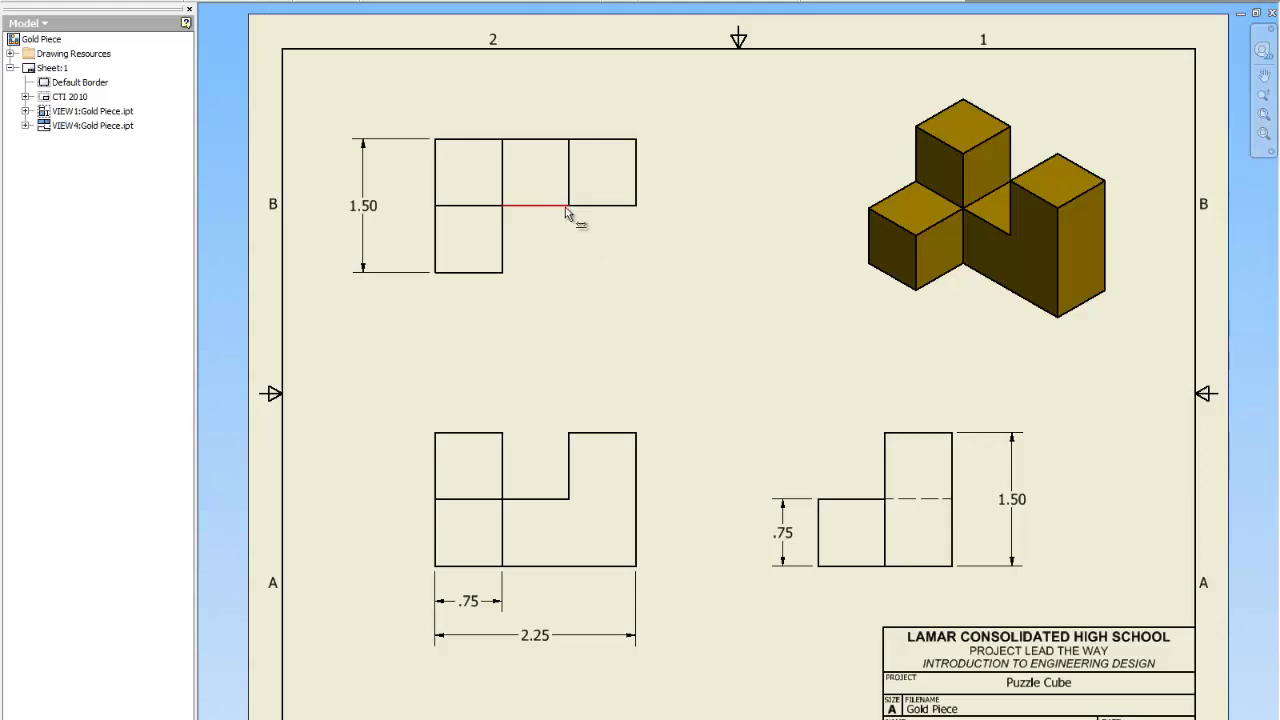
- Dimension the width of the front view's raised right-hand block, placing the dimension above it
{"action": "left_click", "coordinate": [569, 434]}
{"action": "left_click", "coordinate": [636, 450]}
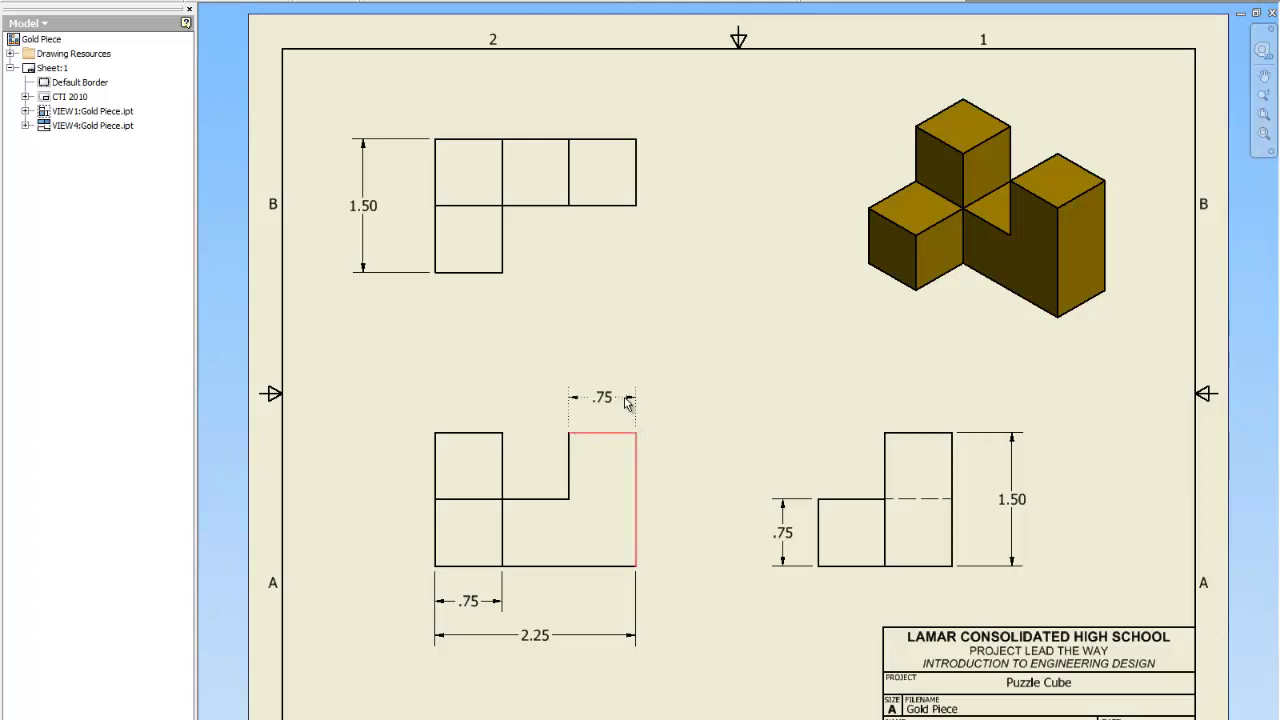
{"action": "left_click", "coordinate": [628, 399]}
{"action": "left_click", "coordinate": [517, 289]}
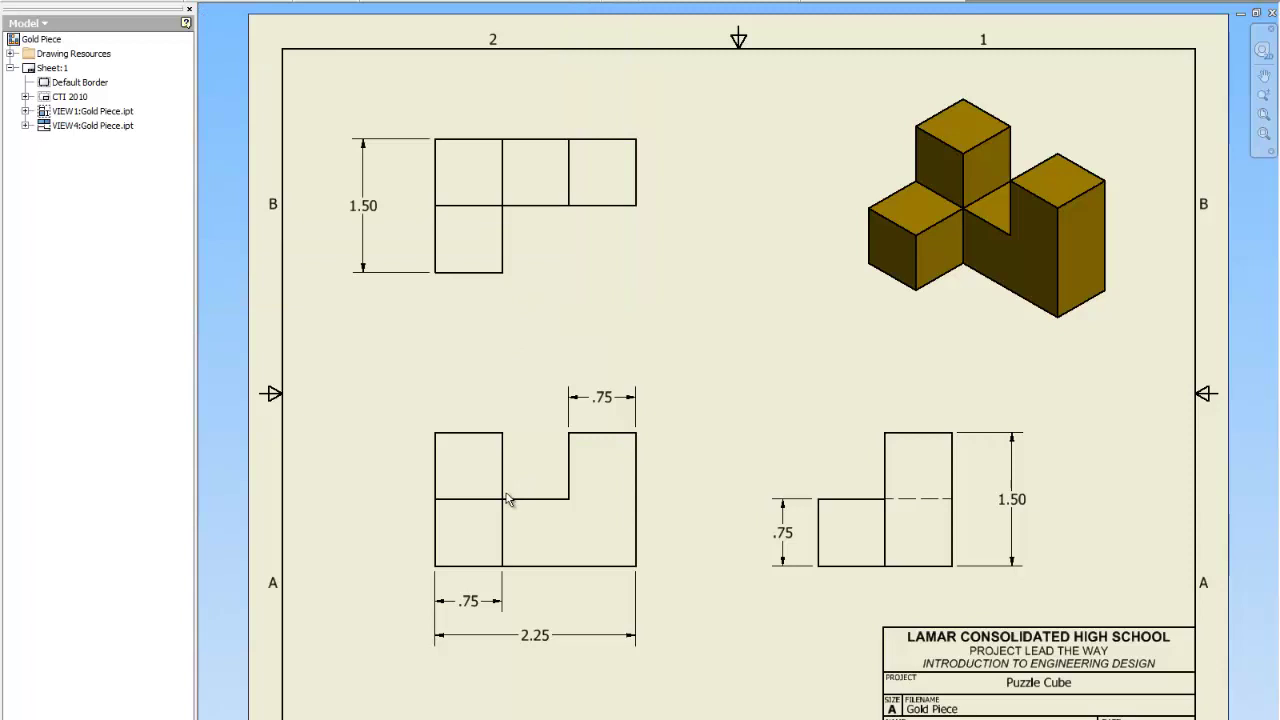
- Dimension the width of the gap between the front view's two raised blocks, placing it above the view beside the right-hand block's dimension
{"action": "left_click", "coordinate": [568, 500]}
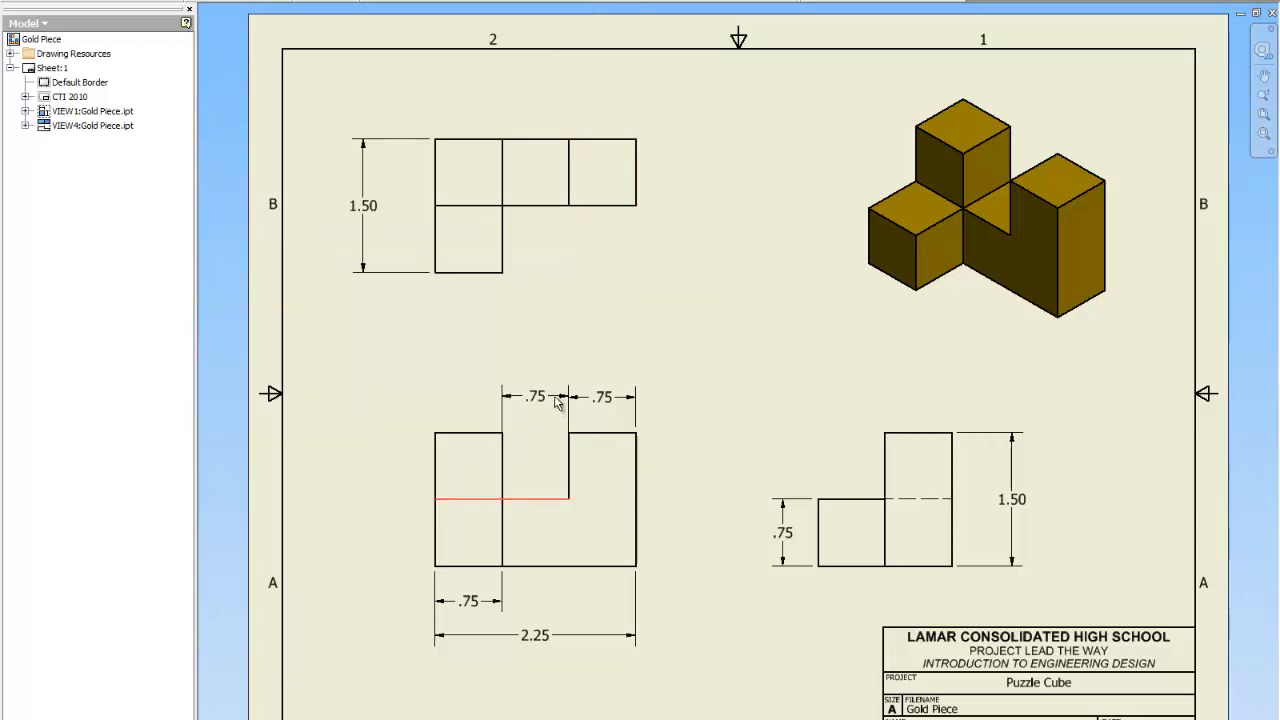
{"action": "left_click", "coordinate": [552, 405]}
{"action": "left_click", "coordinate": [520, 290]}
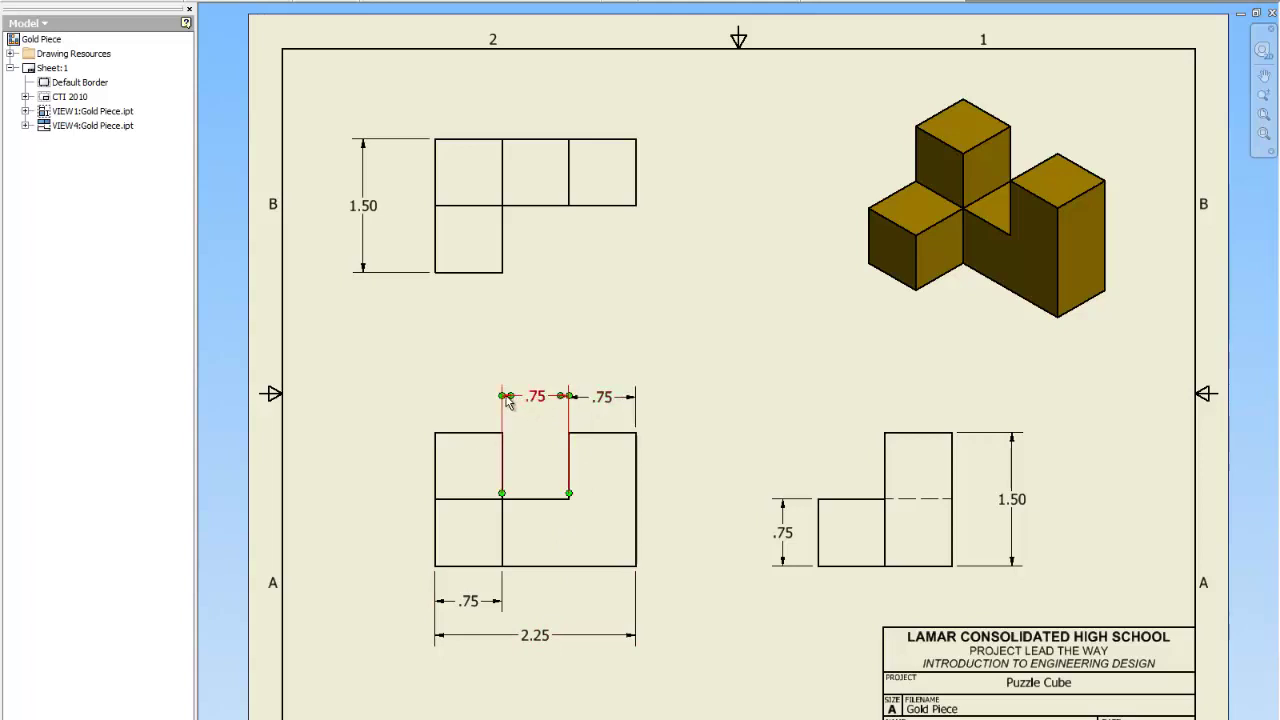
- Reposition the gap and right-hand block width dimensions above the front view so they line up in one row
{"action": "double_click", "coordinate": [508, 398]}
{"action": "left_click", "coordinate": [570, 288]}
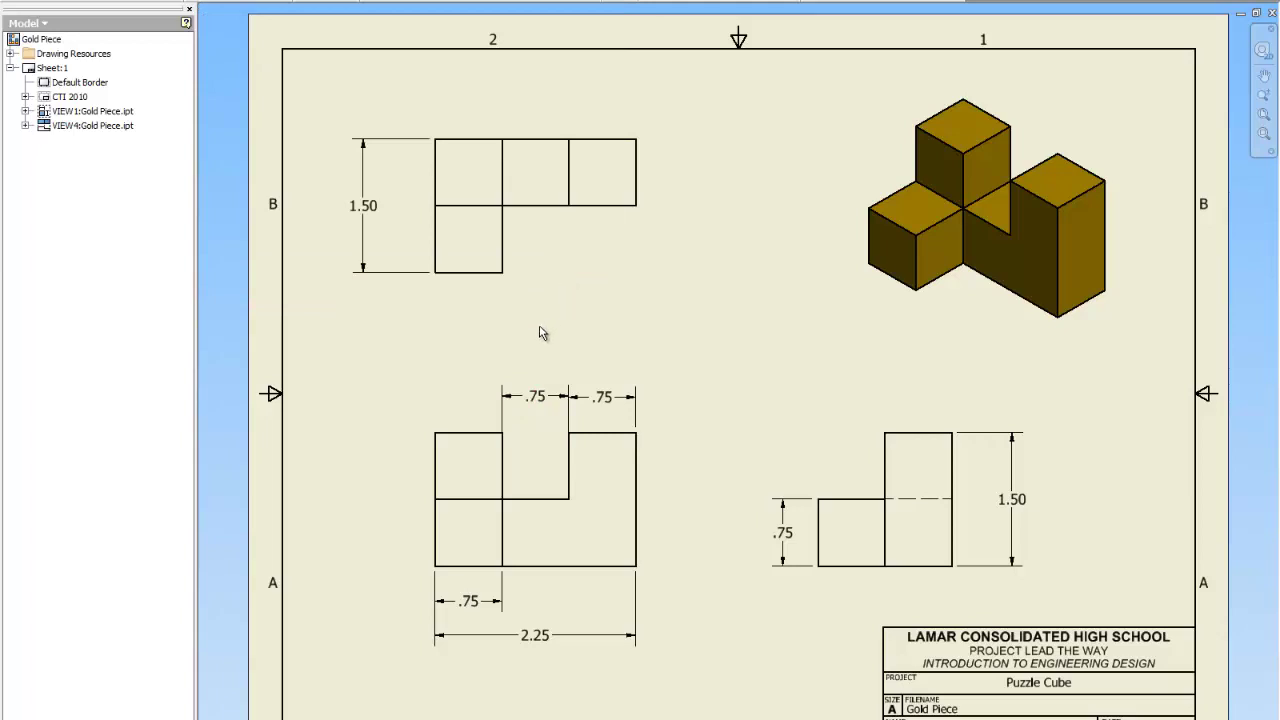
{"action": "mouse_move", "coordinate": [532, 400]}
{"action": "left_mouse_down"}
{"action": "mouse_move", "coordinate": [605, 405]}
{"action": "mouse_move", "coordinate": [540, 394]}
{"action": "left_mouse_up"}
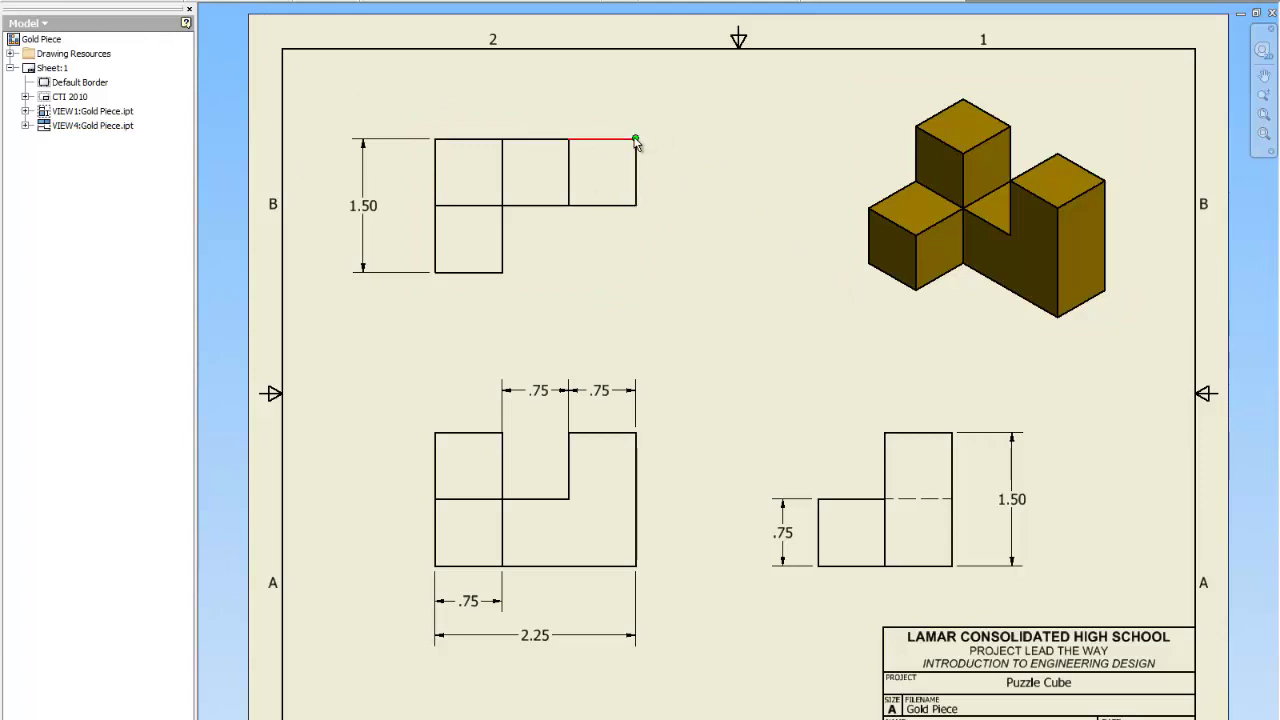
- Dimension the depth of the top view's right end block, placing the dimension to the right of the view and keeping its default text
{"action": "left_click", "coordinate": [634, 204]}
{"action": "left_click", "coordinate": [637, 204]}
{"action": "left_click", "coordinate": [677, 200]}
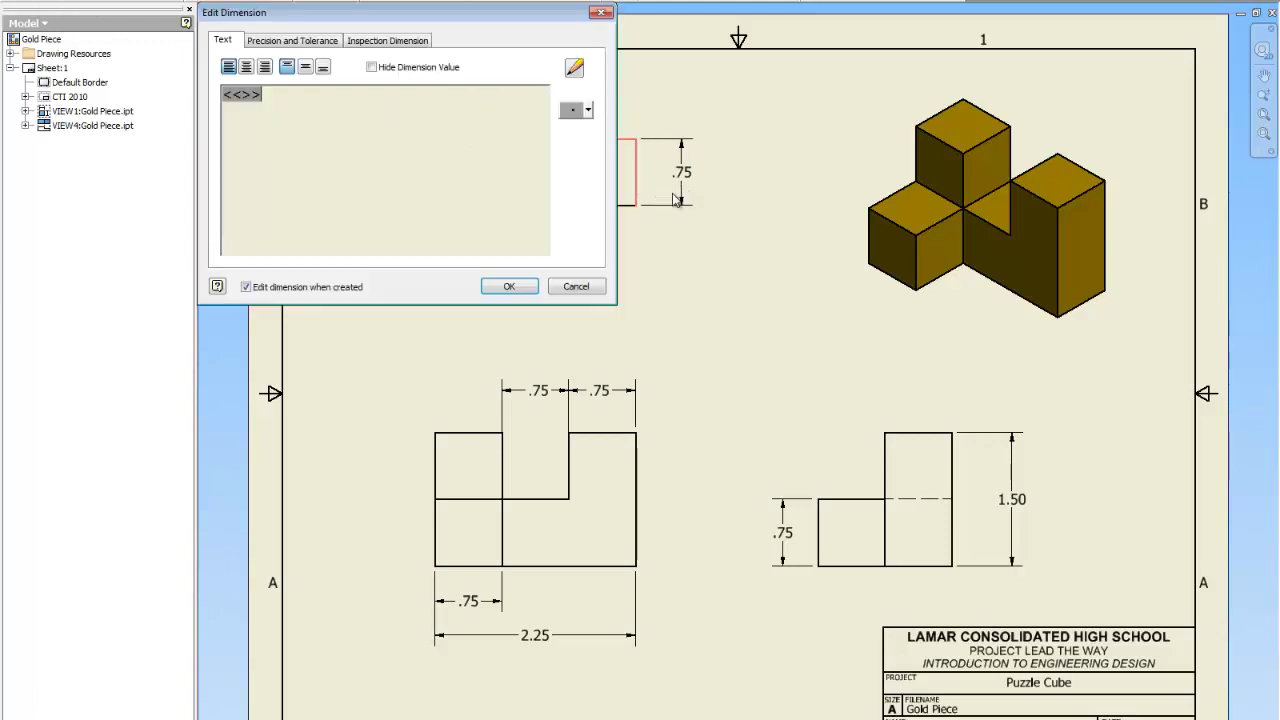
{"action": "left_click", "coordinate": [528, 285]}
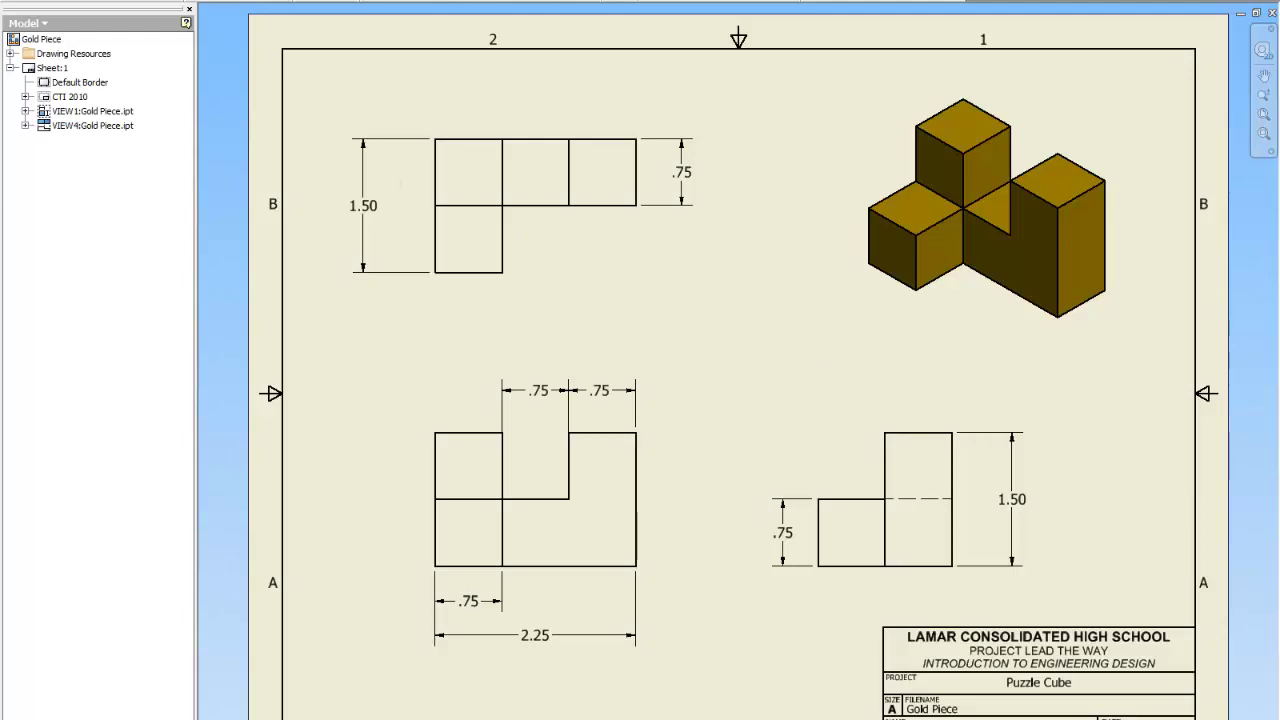
- Set up a print of the drawing's current sheet with the scale set to Best fit
{"action": "key", "text": "alt+f"}
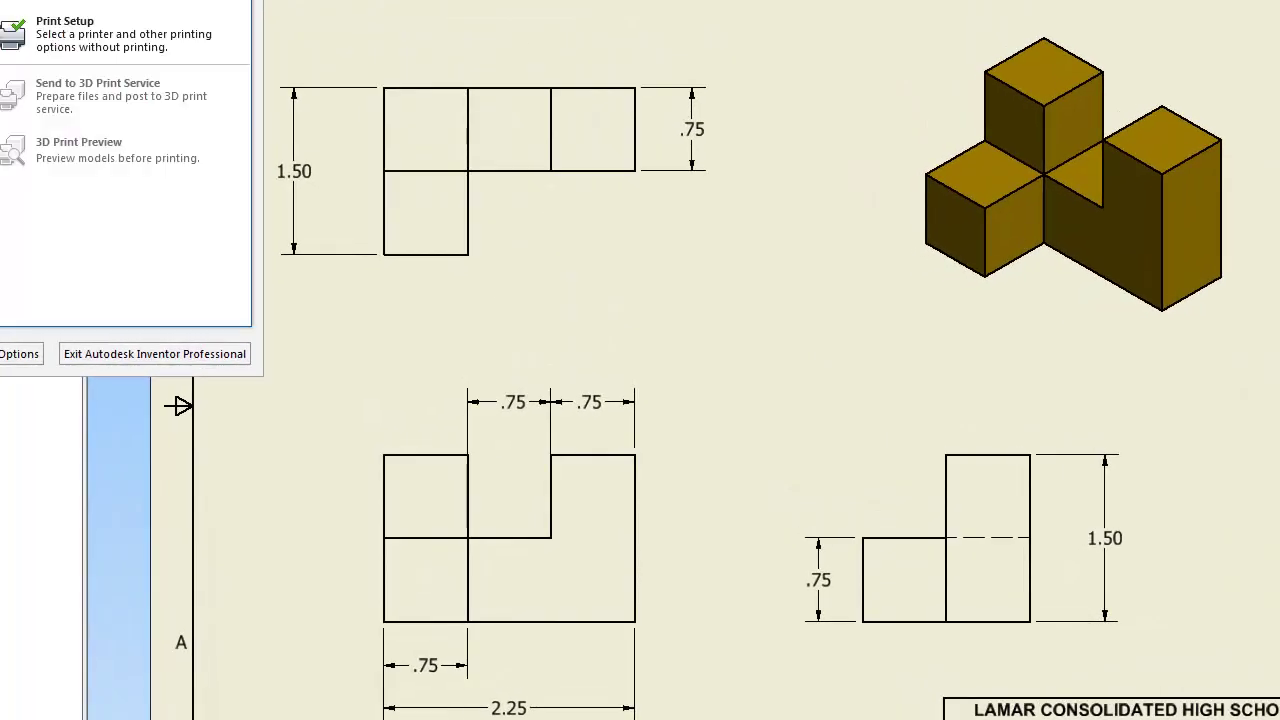
{"action": "left_click", "coordinate": [120, 274]}
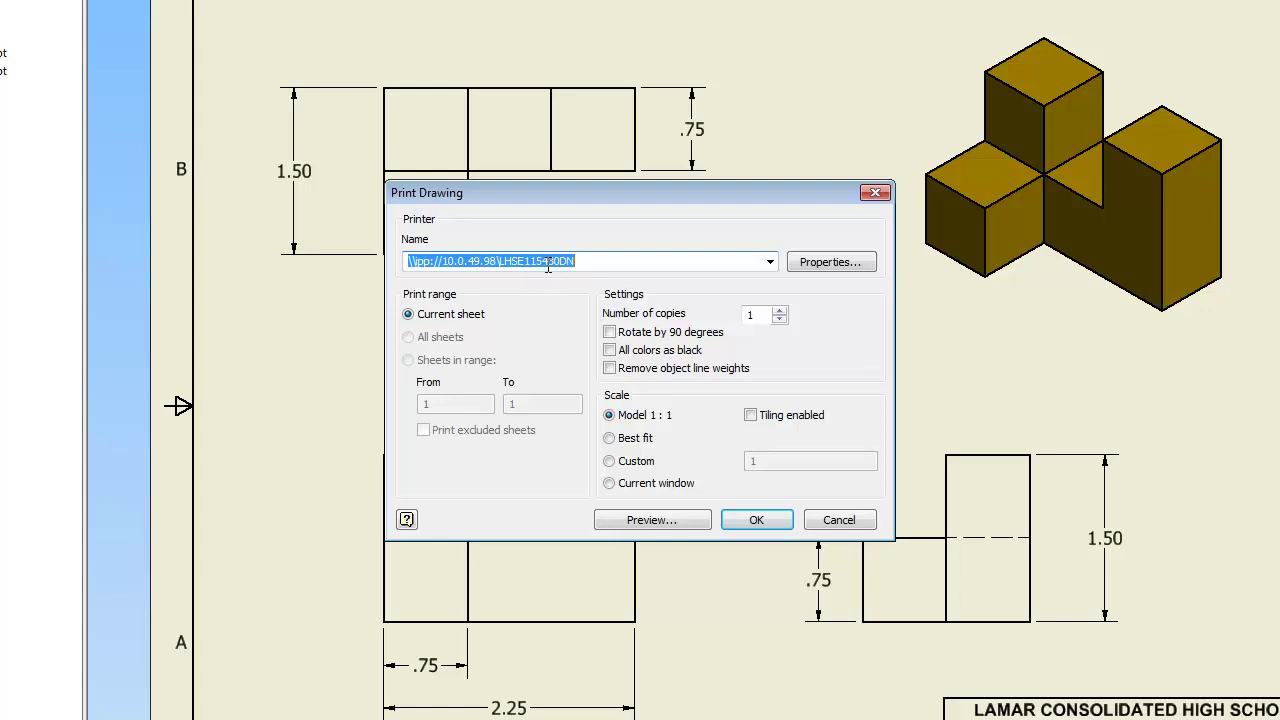
{"action": "left_click", "coordinate": [638, 445]}
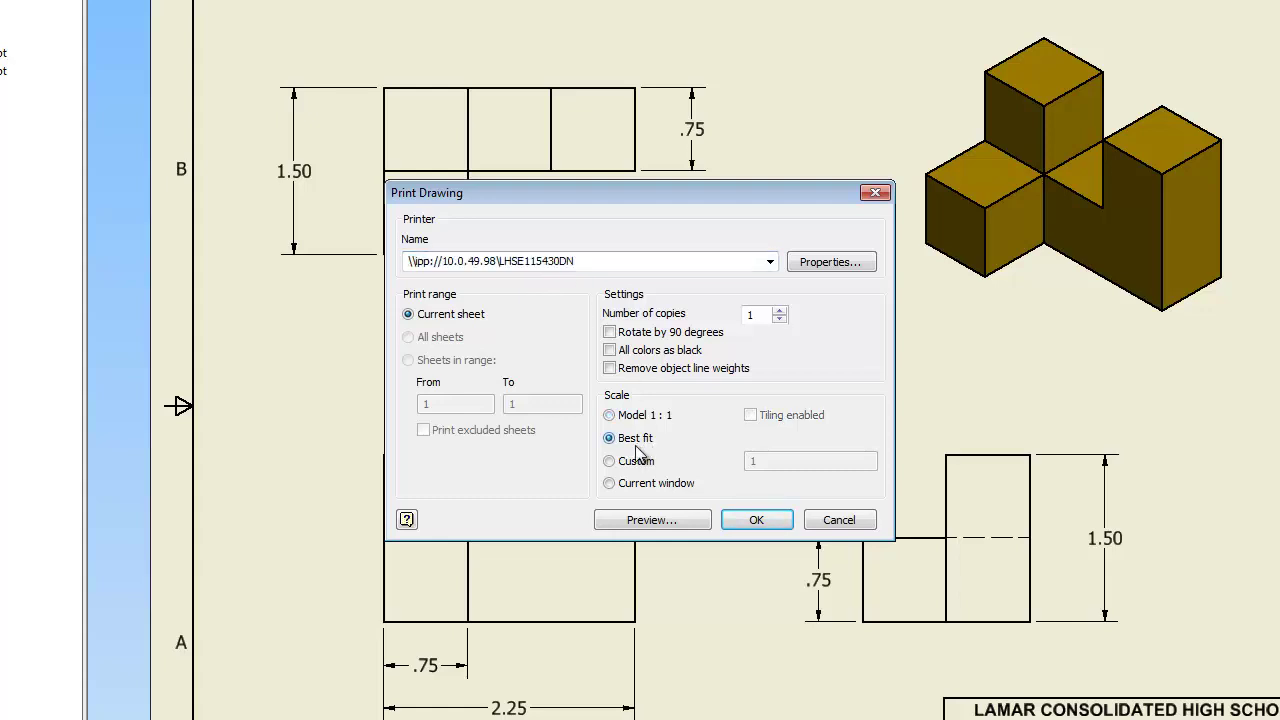